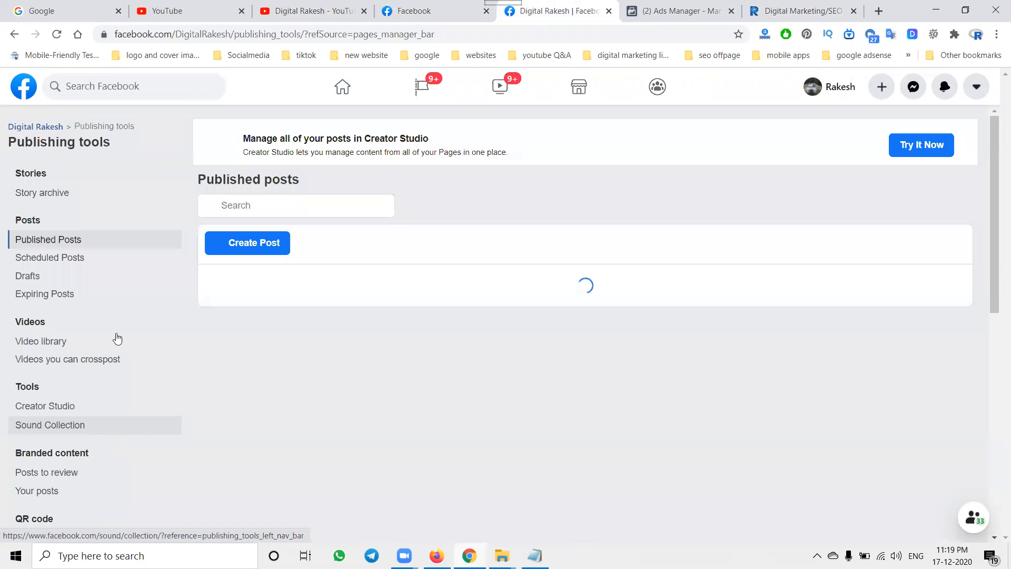
- View the lead ads Forms Library in the page's publishing tools, and return to the page's home
scroll(109, 311, down, 3)
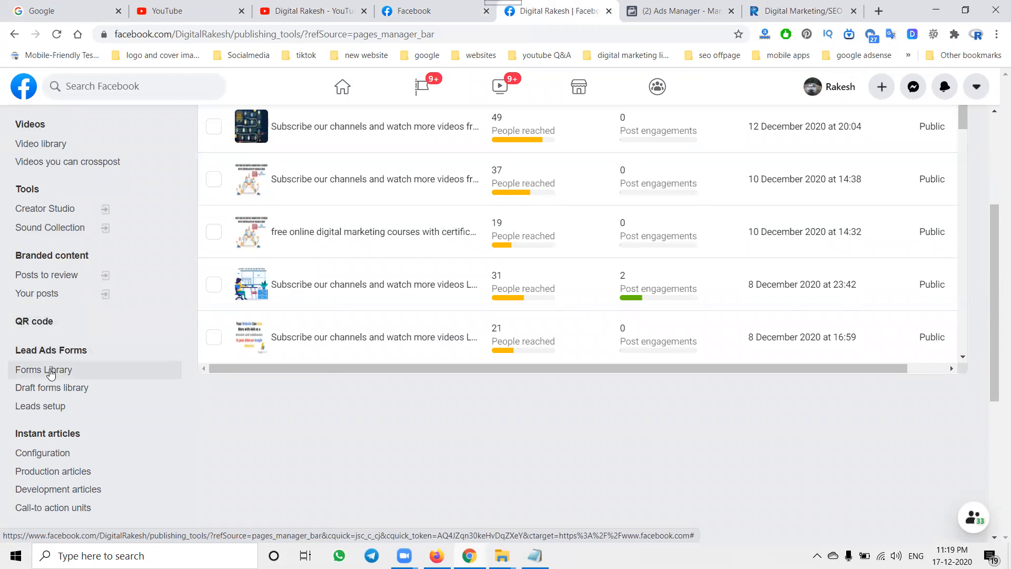
click(51, 374)
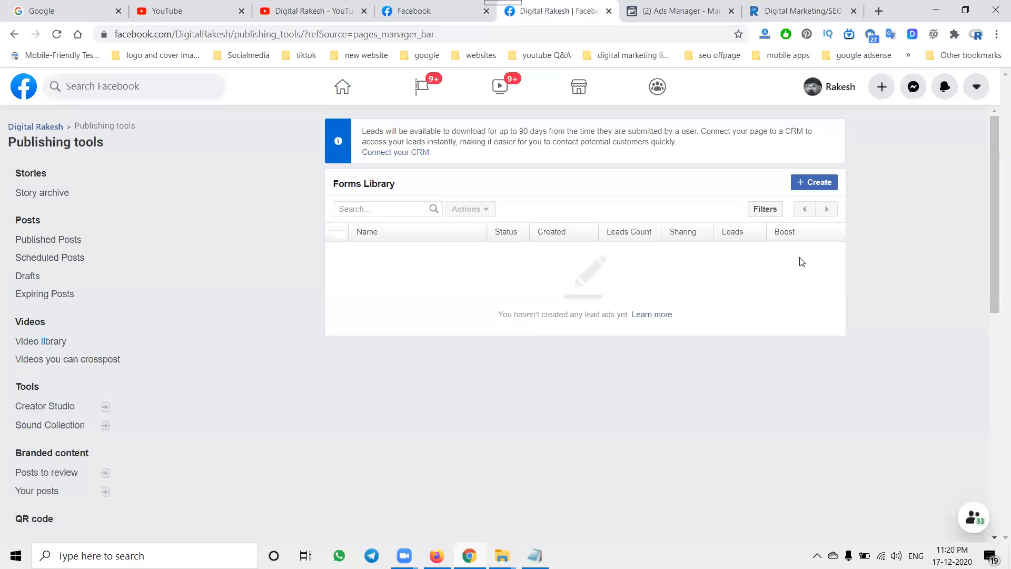
click(31, 127)
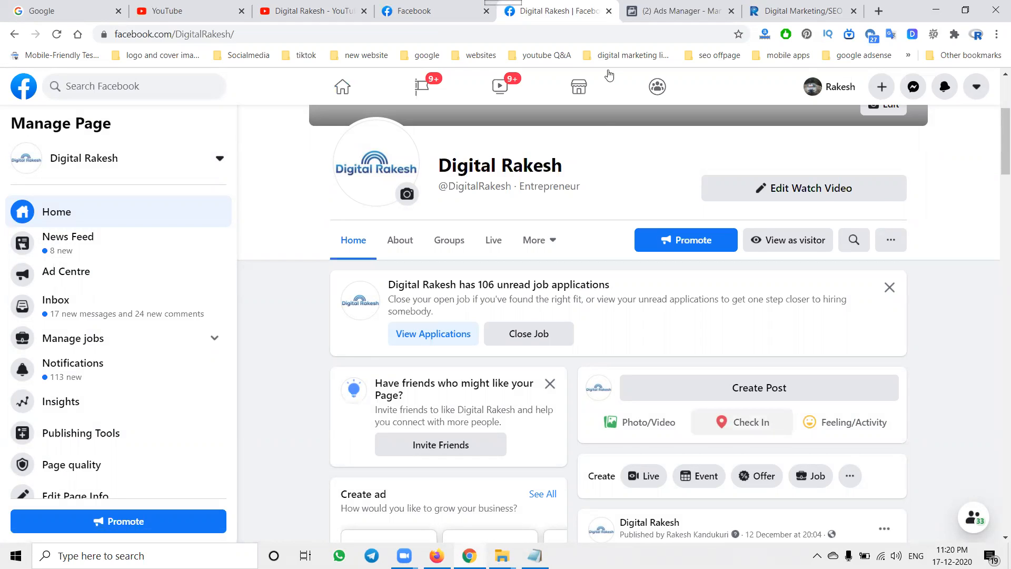
- Switch to Ads Manager and create a new campaign with the Lead Generation objective
click(639, 9)
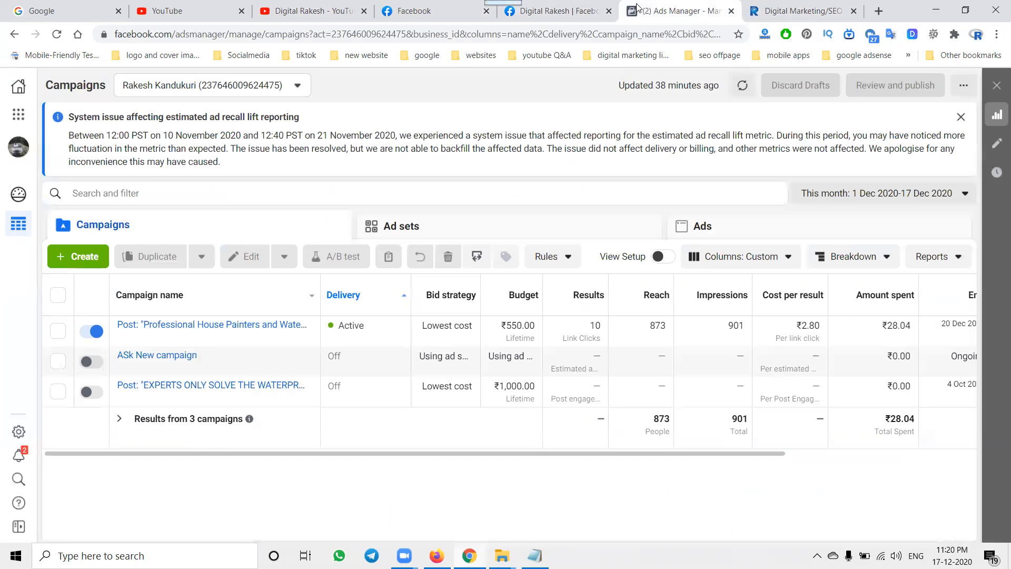
click(79, 260)
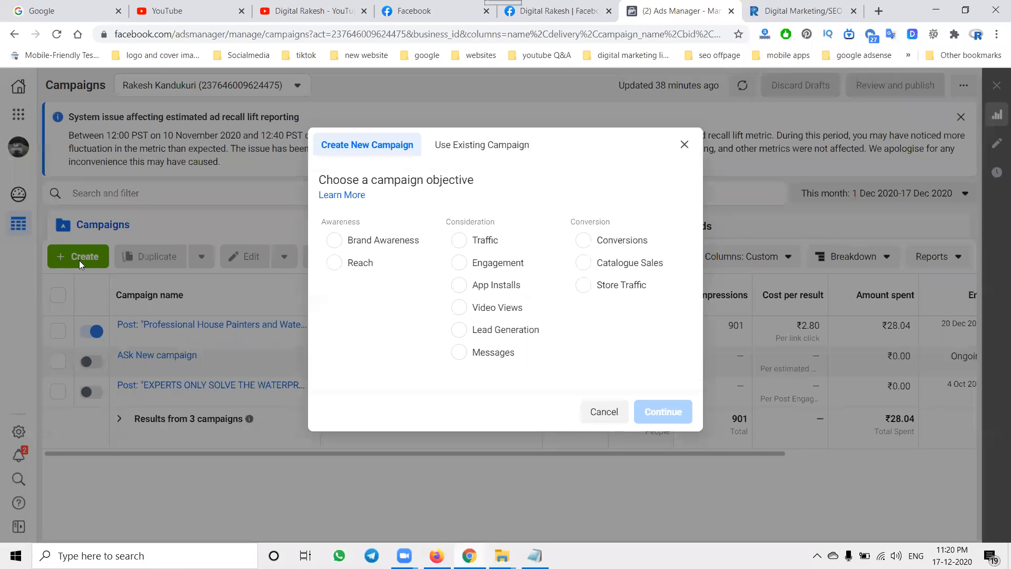
click(476, 331)
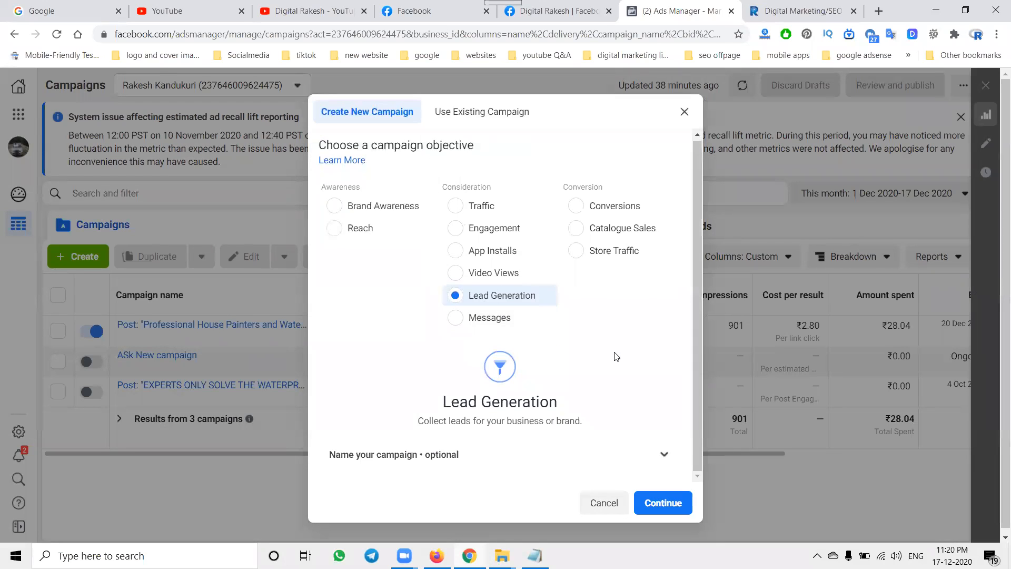
click(651, 503)
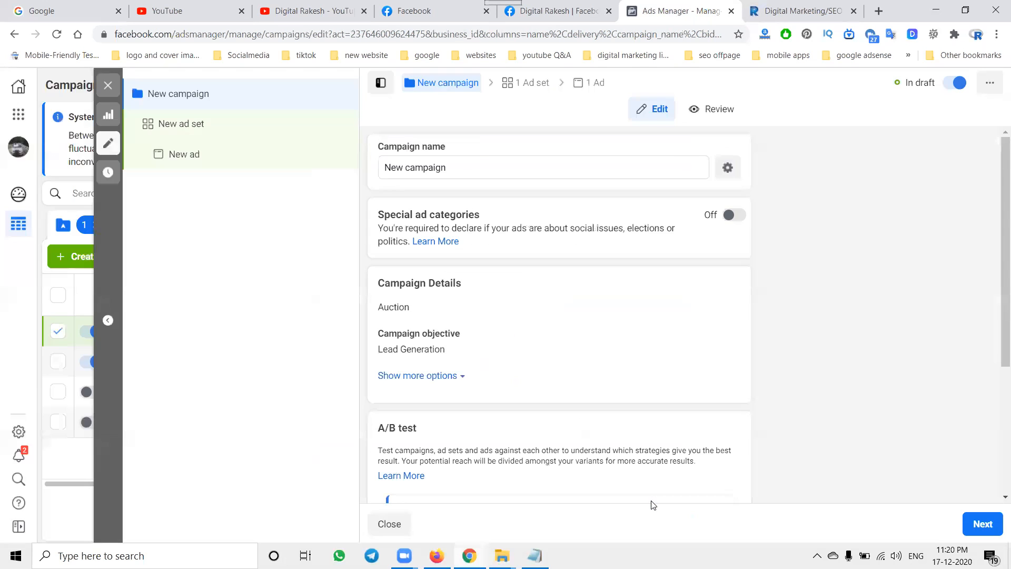
- Name the campaign "DR New campaign", show the extra campaign details, and continue to the ad set settings
click(386, 167)
text(DR)
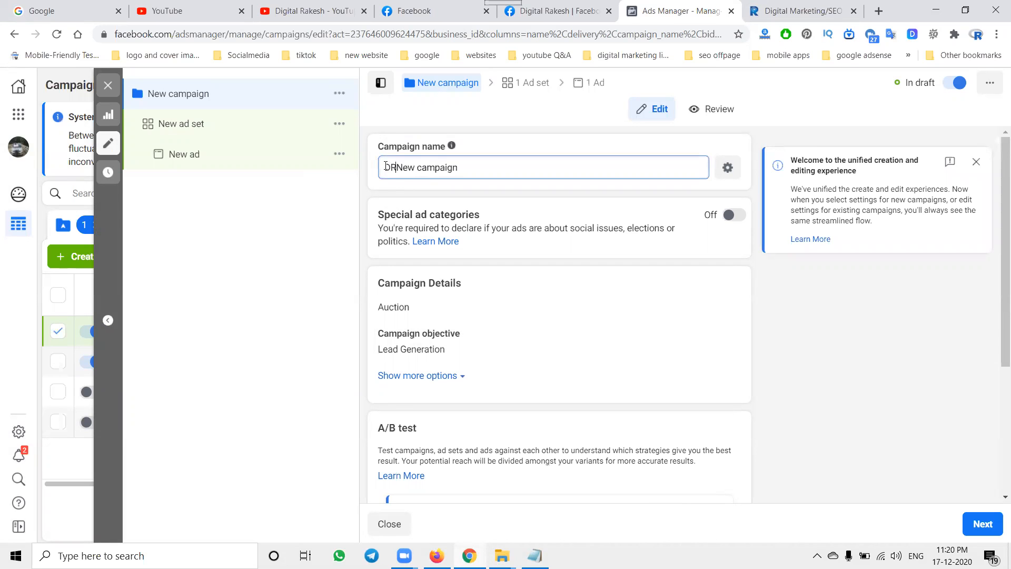
scroll(368, 265, down, 4)
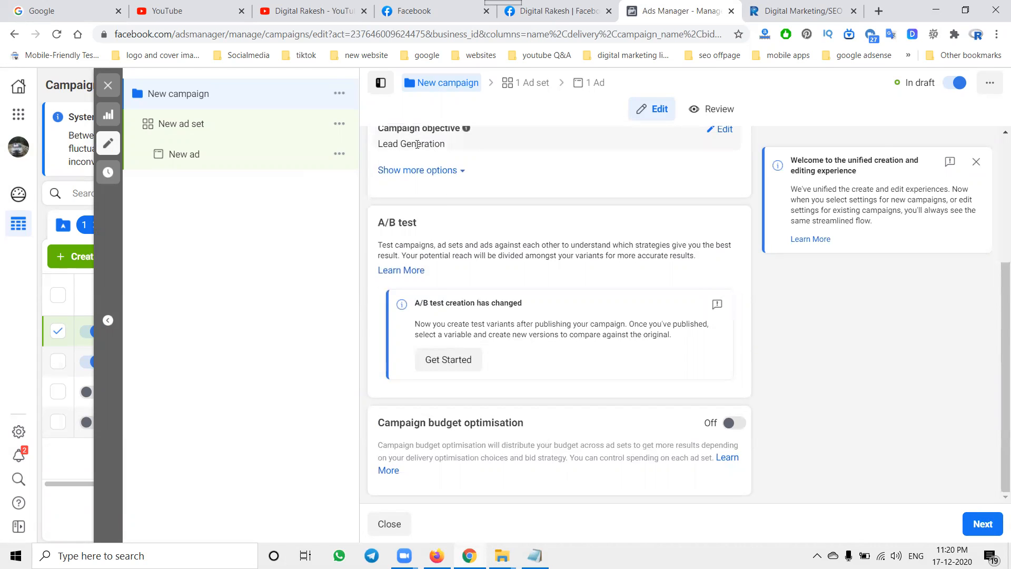
click(453, 178)
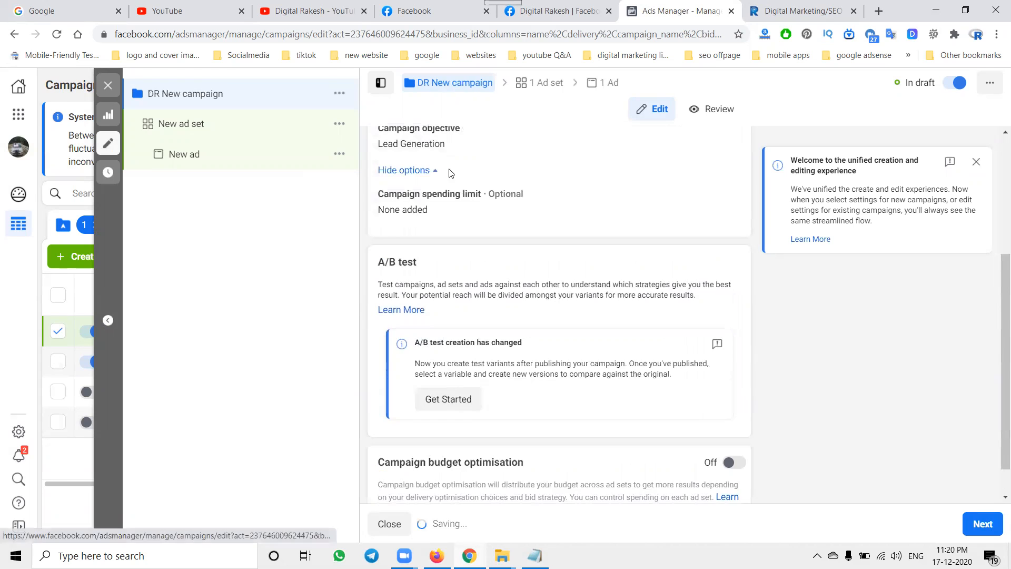
scroll(725, 316, down, 1)
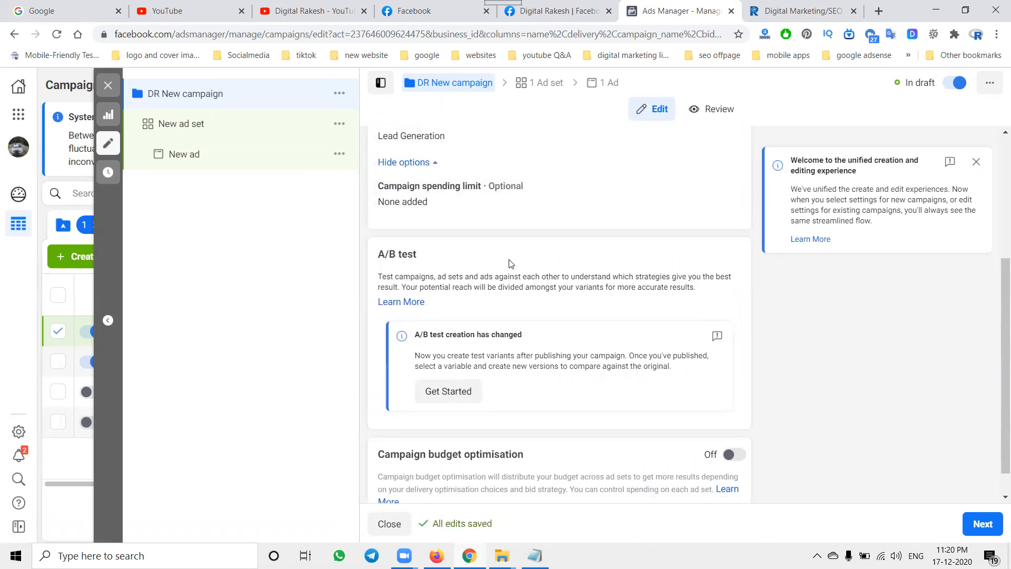
click(998, 519)
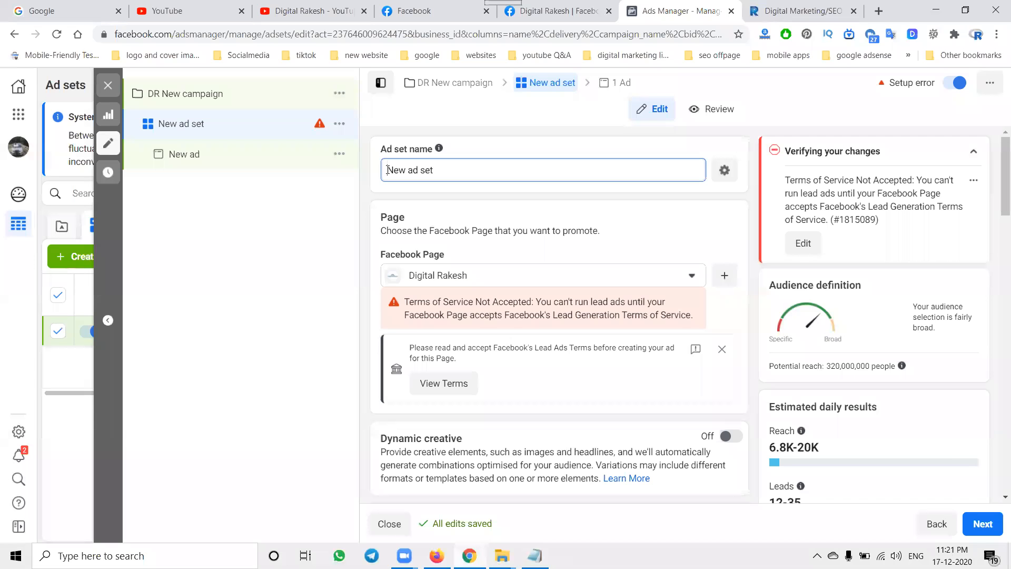
- Name the ad set "DR New ad set" and accept the Lead Adverts Terms for the selected page
text(DR)
click(424, 386)
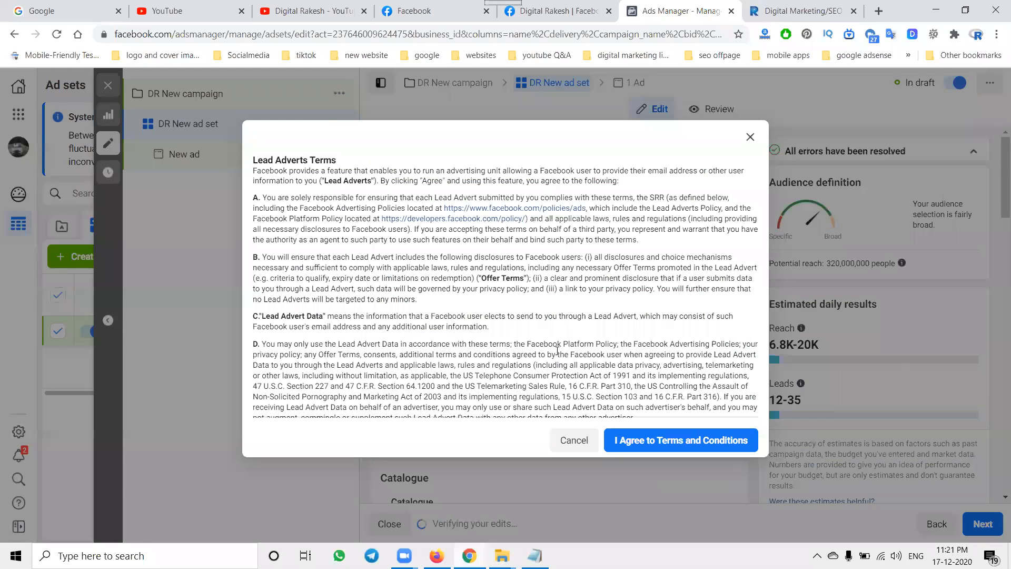
scroll(558, 350, down, 10)
click(647, 441)
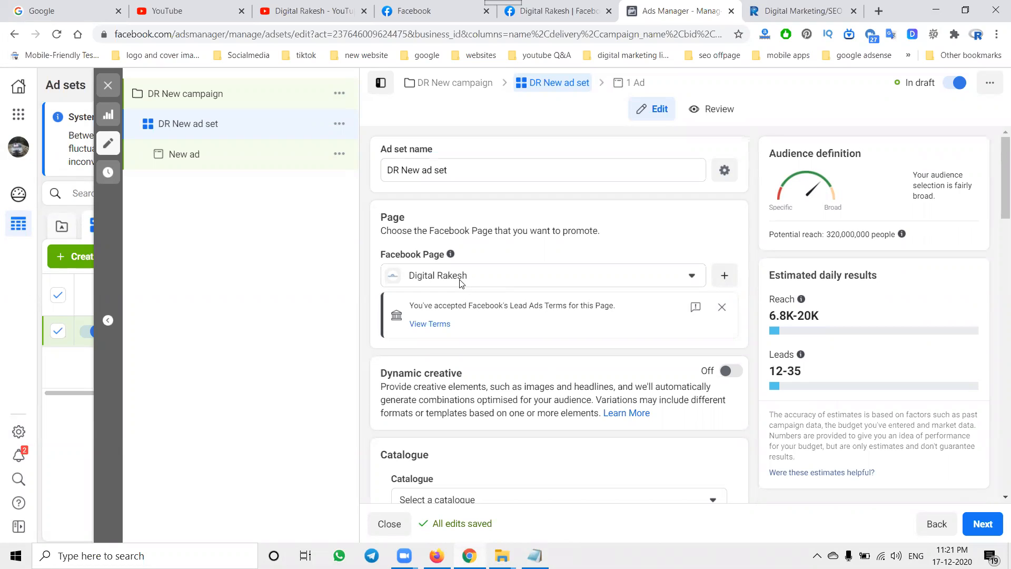
- Set the ad set's daily budget to ₹500
scroll(463, 290, down, 7)
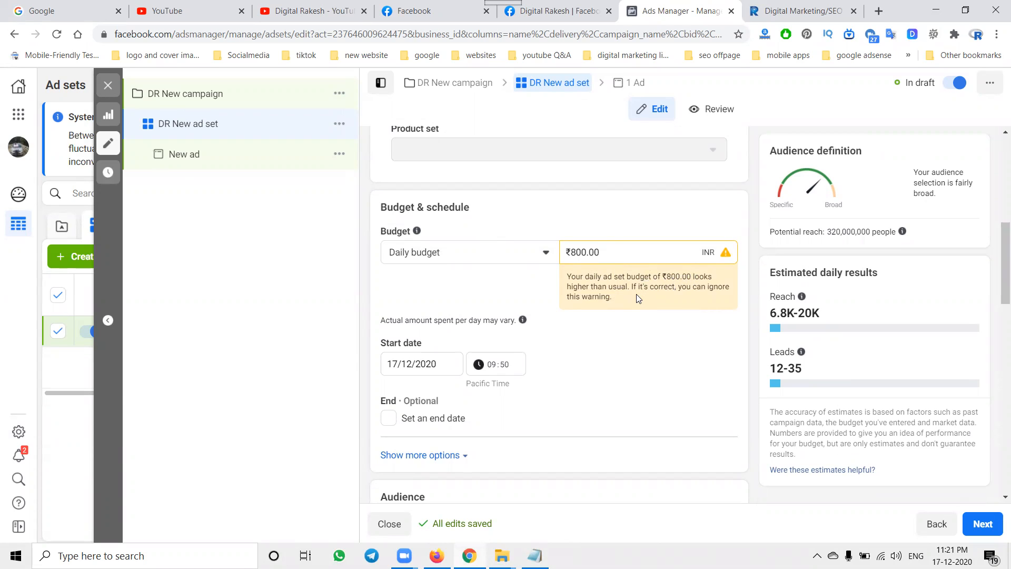
double_click(598, 252)
key(BackSpace)
text(500)
click(608, 213)
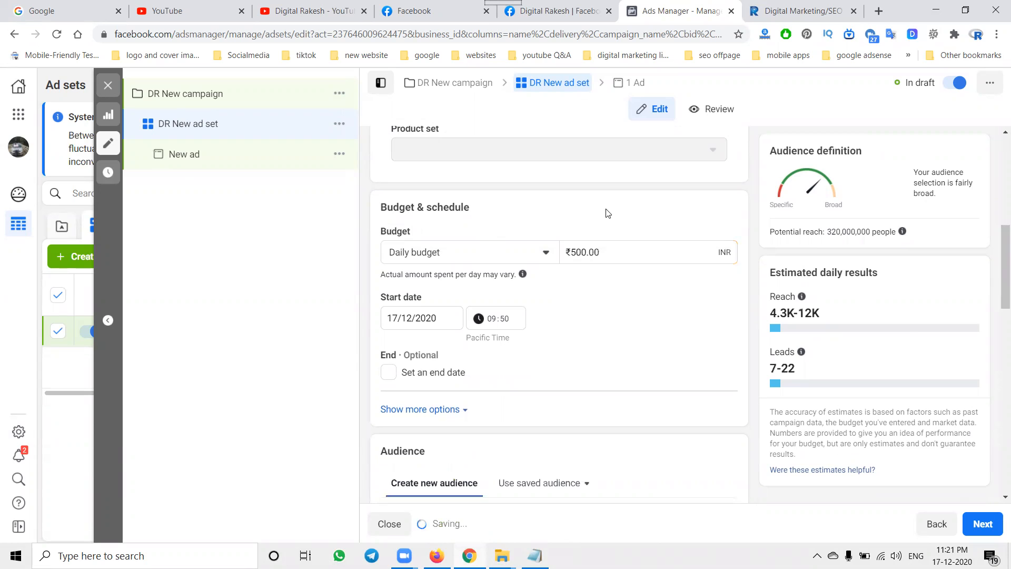
- Try a daily budget of ₹150 for the ad set, and set the amount back to ₹500
double_click(599, 252)
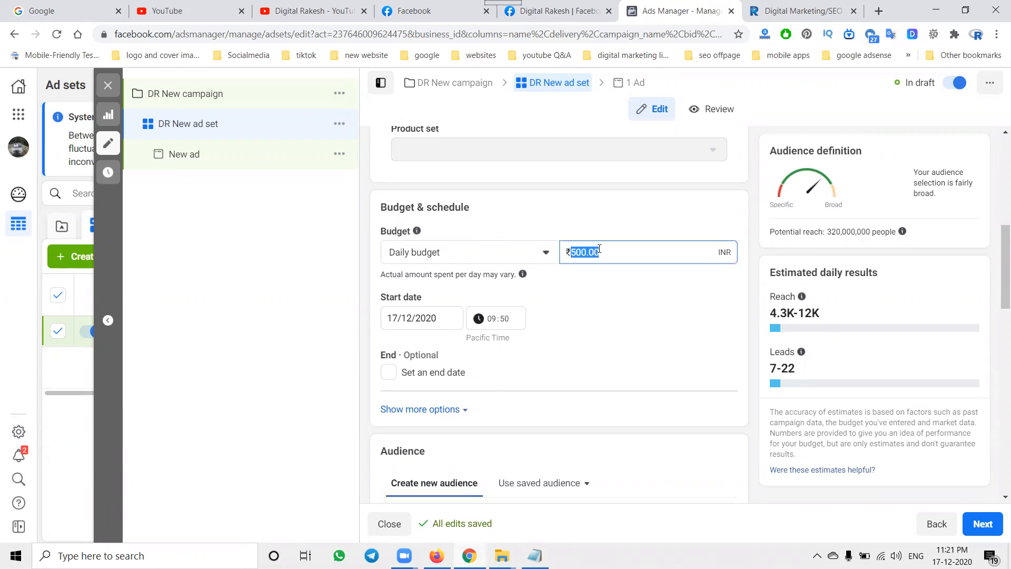
text(150)
click(614, 216)
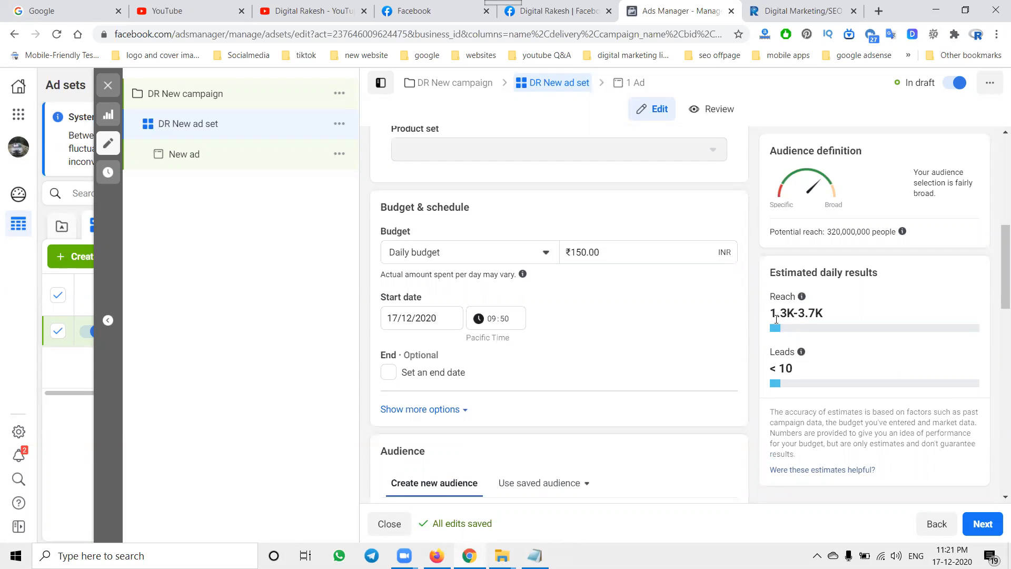
click(604, 250)
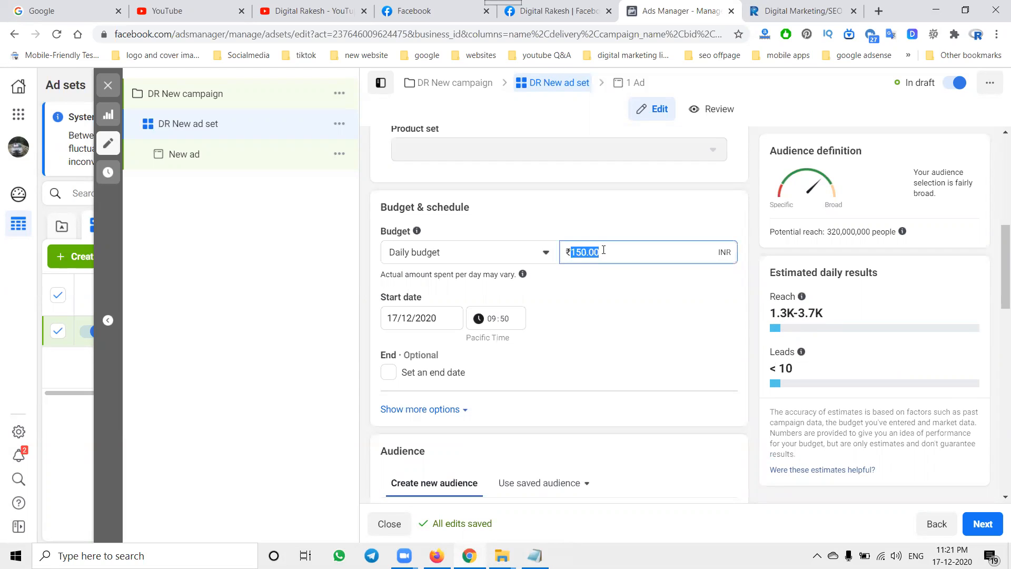
text(50)
click(598, 231)
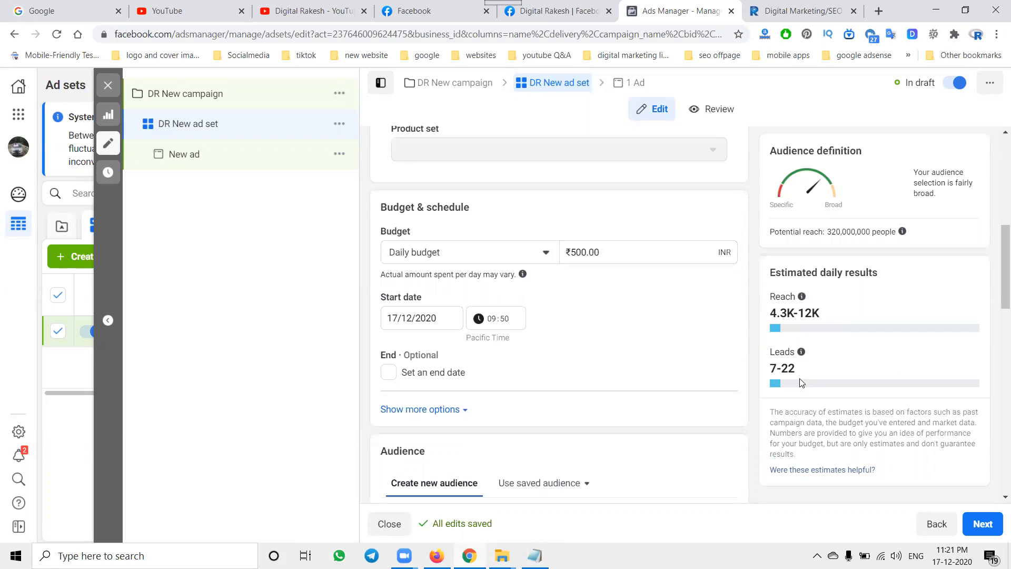
- Try a daily budget of ₹1,500 for the ad set
click(628, 250)
text(1500)
click(652, 220)
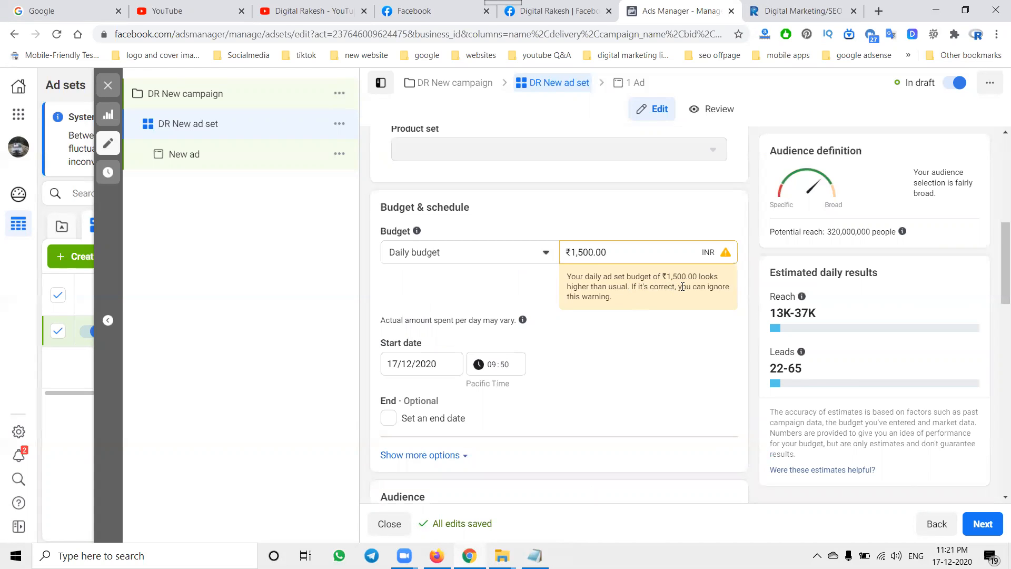
- Try a lifetime budget of ₹1,500 for the ad set
click(476, 255)
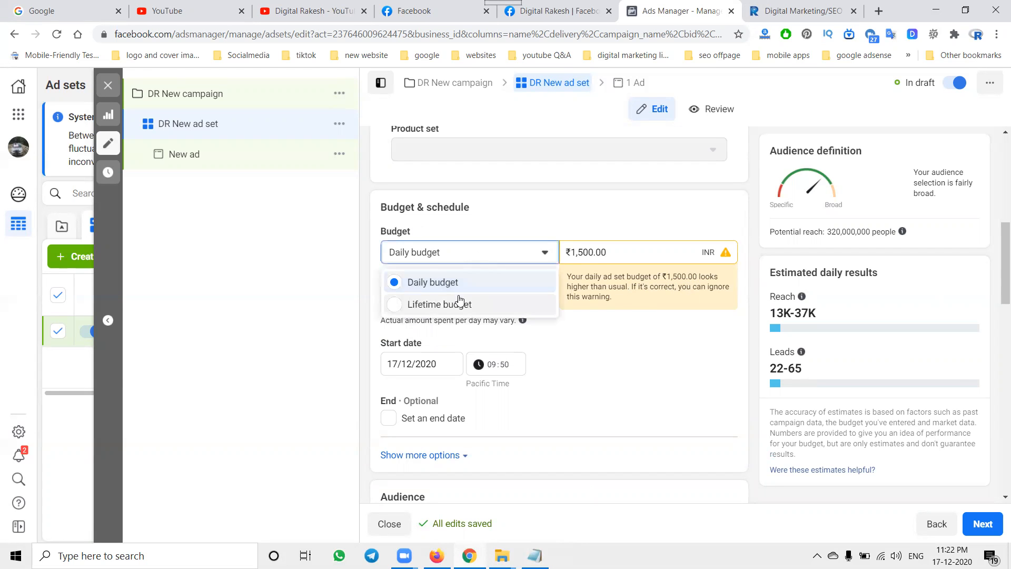
click(458, 299)
double_click(590, 253)
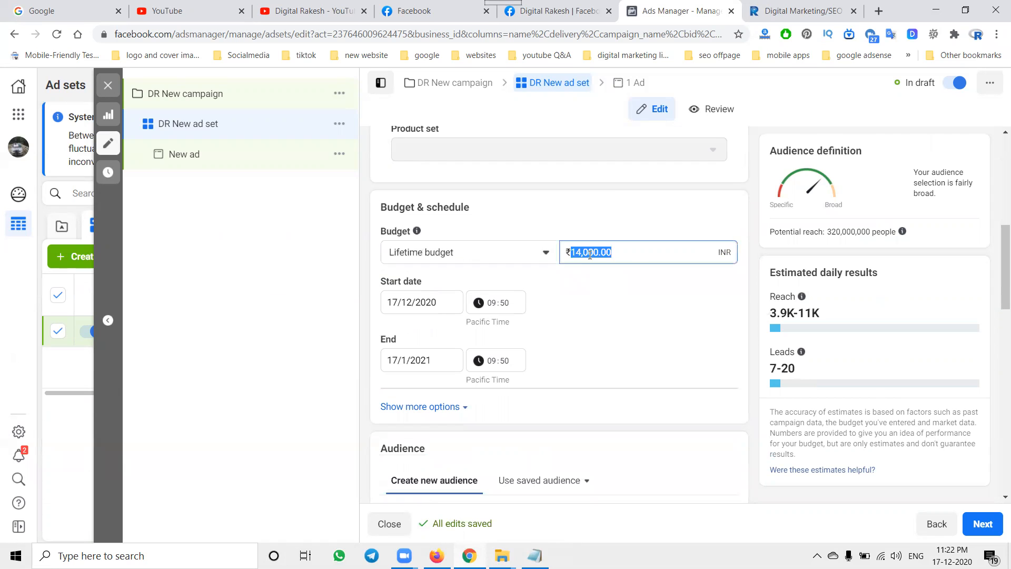
text(1500)
click(592, 212)
- Switch the ad set's budget type to daily budget and set the amount to ₹500
click(460, 253)
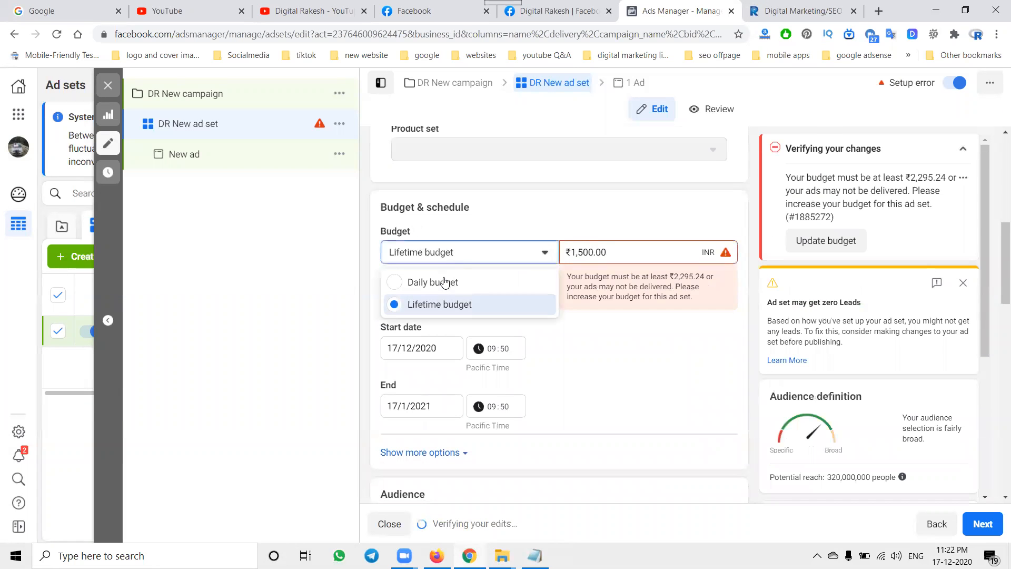
click(512, 283)
double_click(580, 254)
text(500)
click(583, 231)
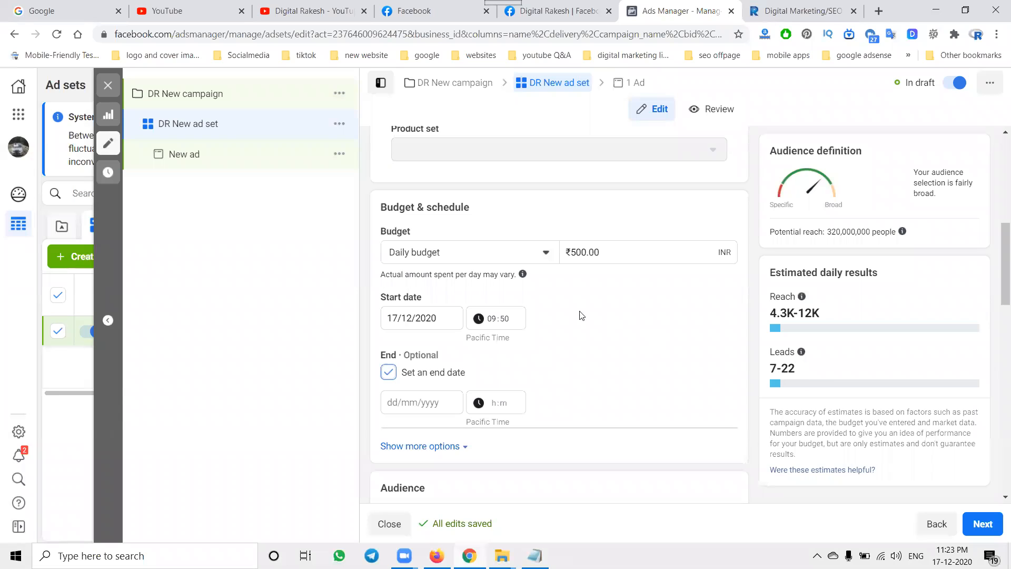
- Change the ad set's audience location to Hyderabad, Telangana, India, with a radius of 80 km
scroll(577, 315, down, 3)
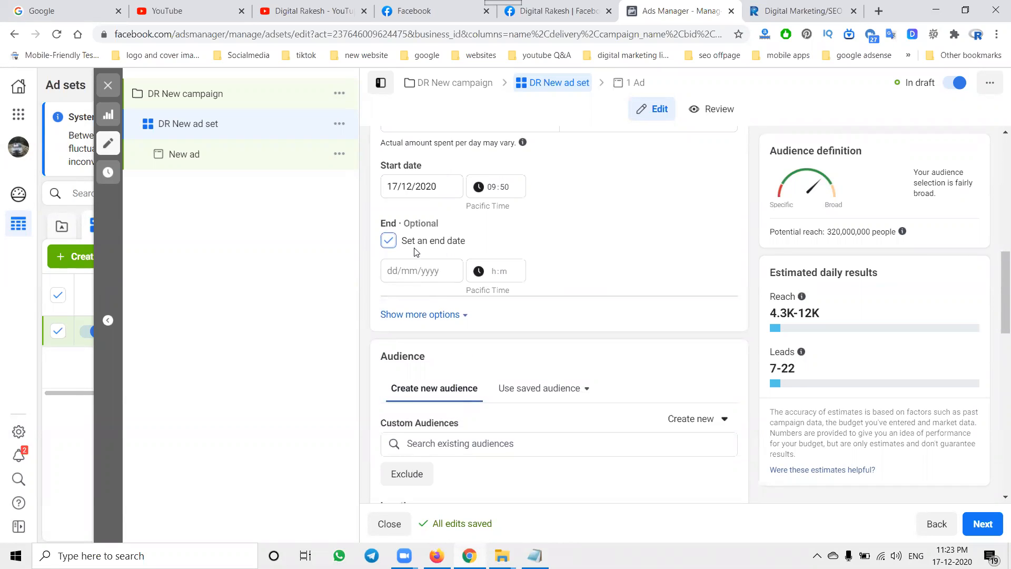
scroll(509, 305, down, 4)
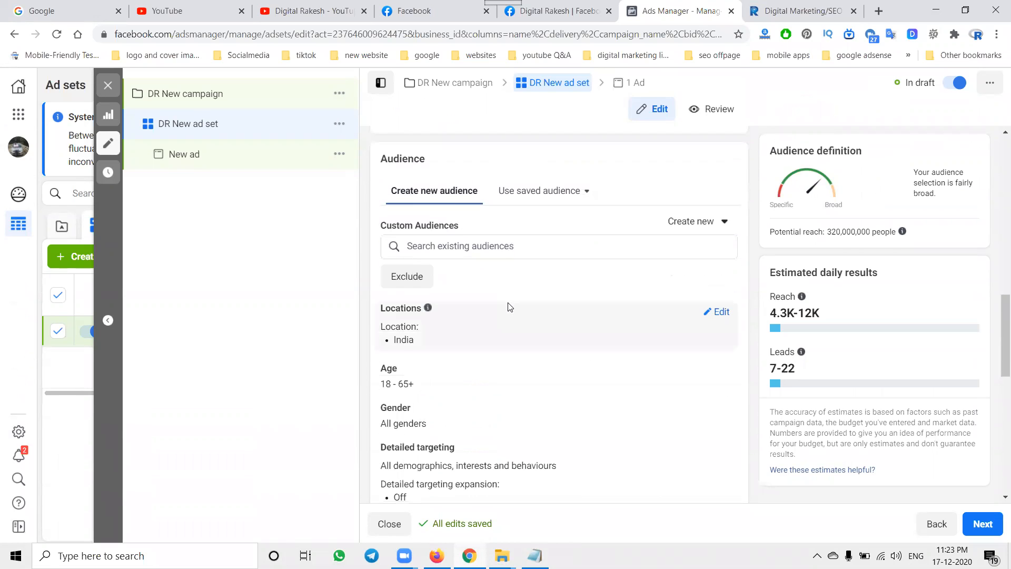
scroll(508, 305, down, 3)
mouse_move(404, 236)
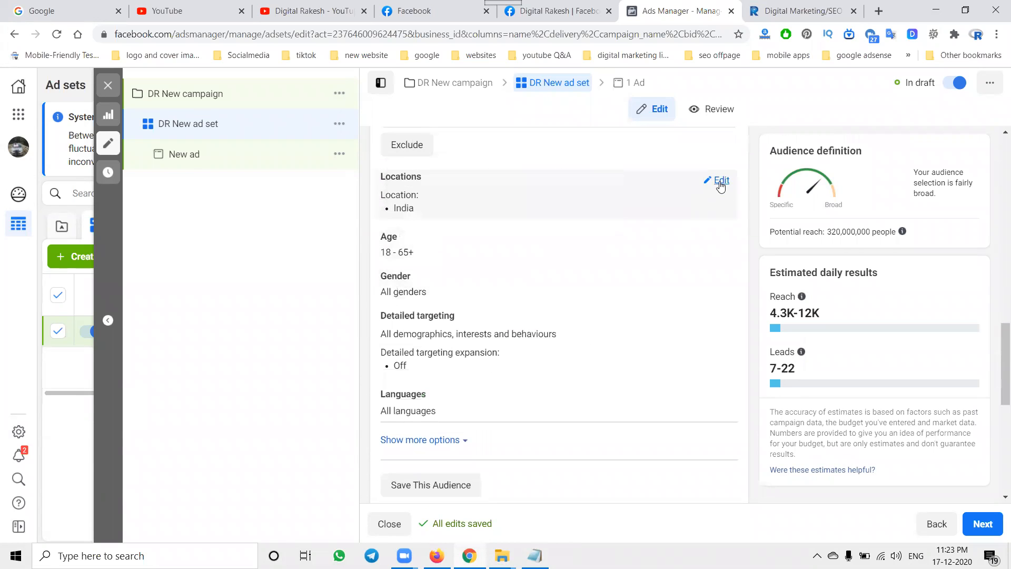
click(721, 181)
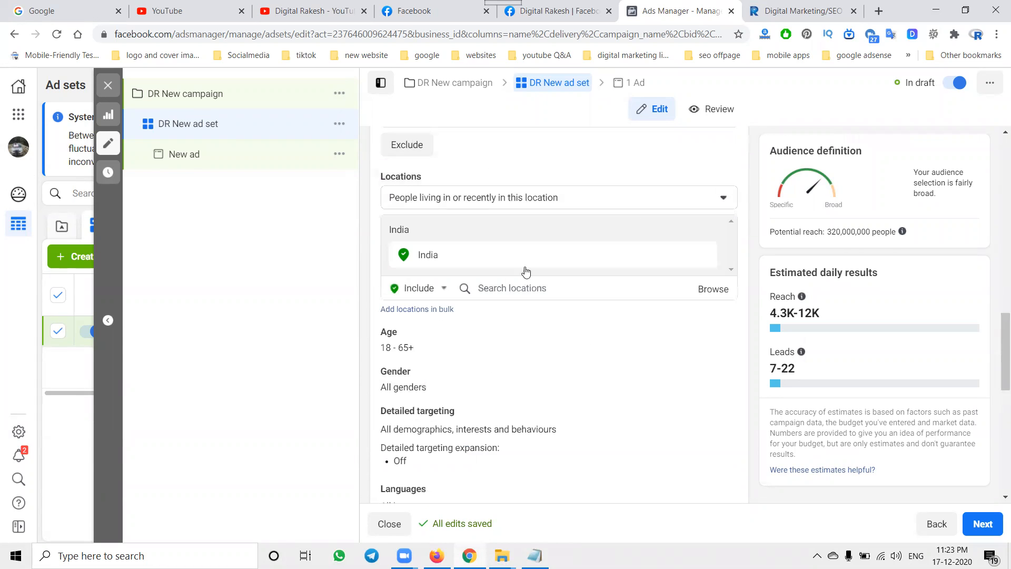
click(494, 290)
text(hydrabad)
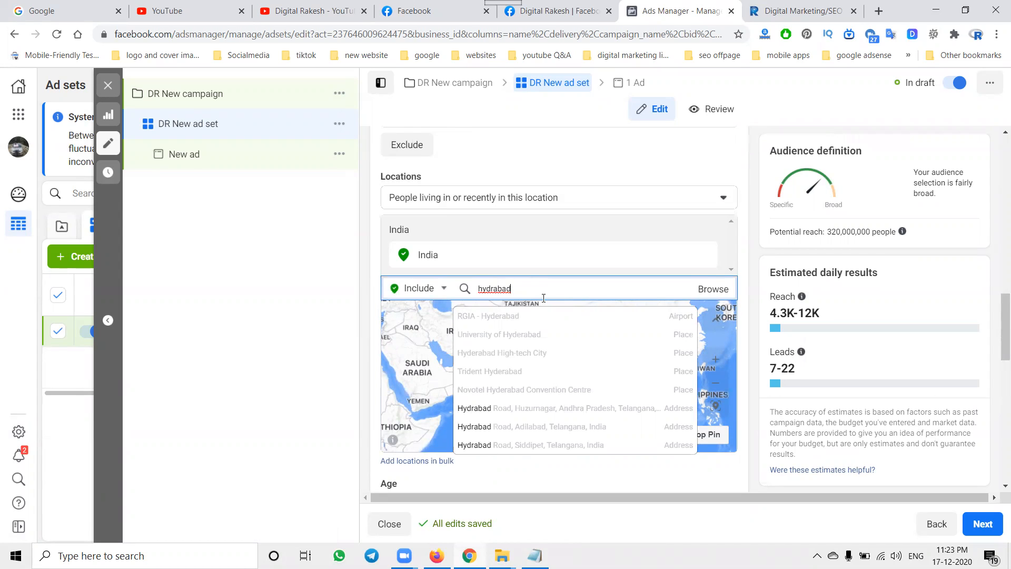
key(BackSpace)
key(BackSpace)
key(BackSpace)
key(BackSpace)
key(BackSpace)
text(erabad)
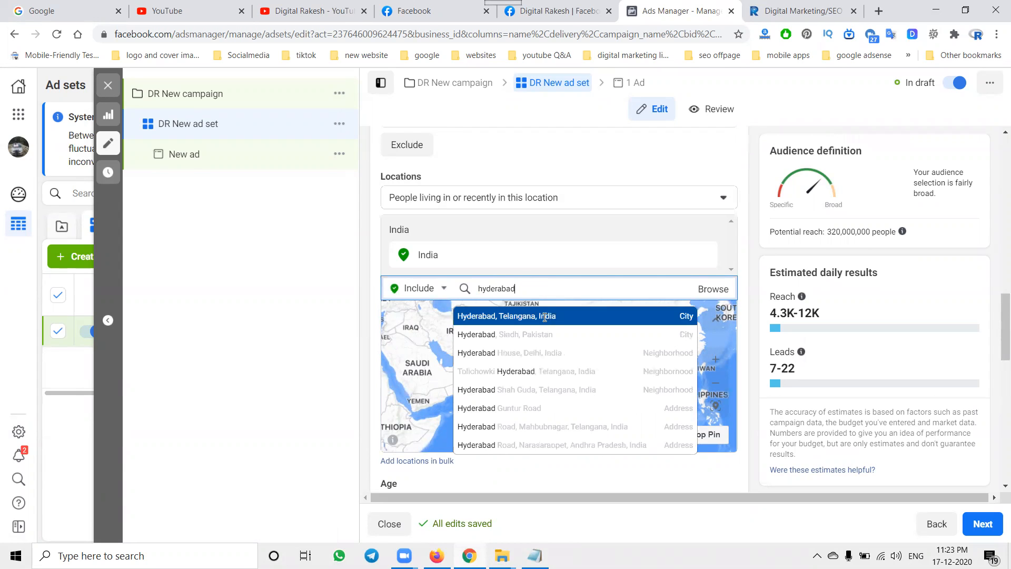
click(546, 318)
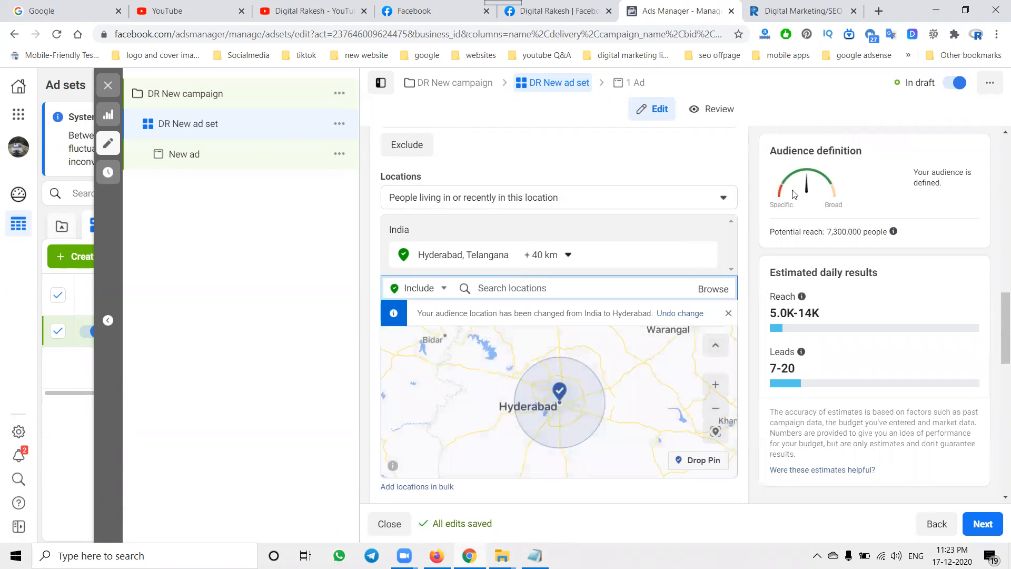
click(569, 255)
drag(560, 334, 592, 335)
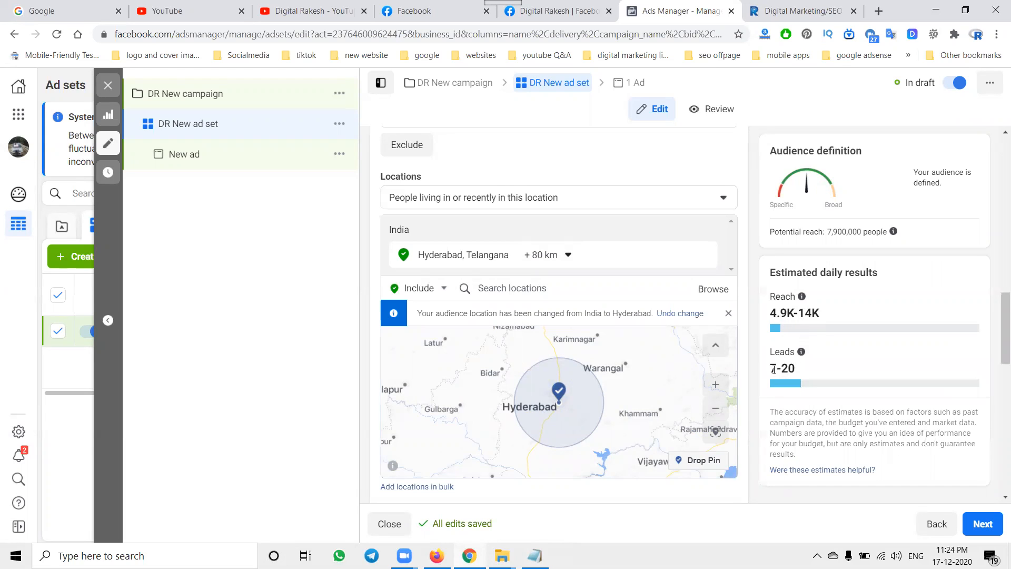
- Set the audience's maximum age to 46 and open its detailed targeting for editing
scroll(394, 291, down, 5)
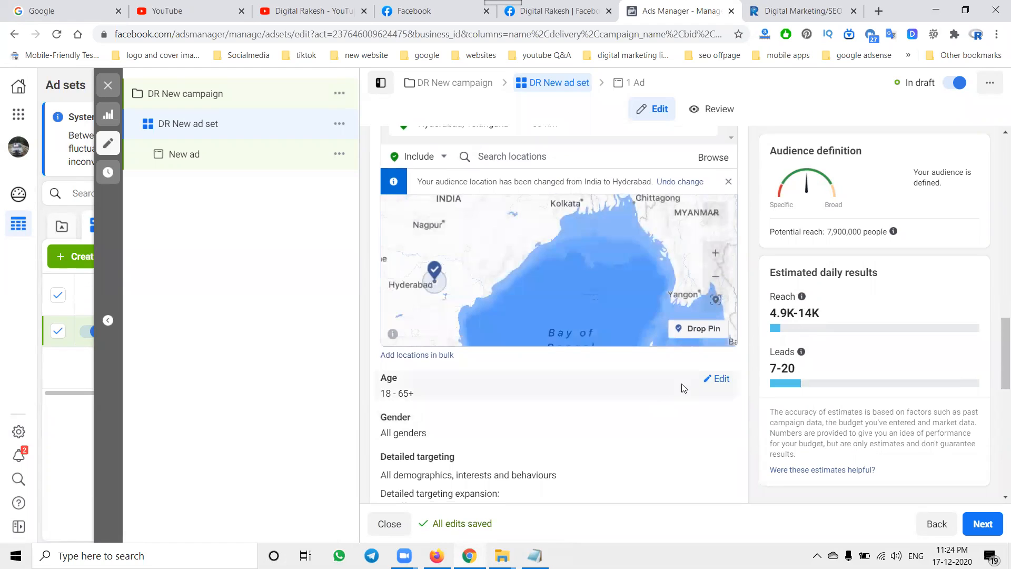
click(727, 380)
click(472, 402)
scroll(479, 332, up, 5)
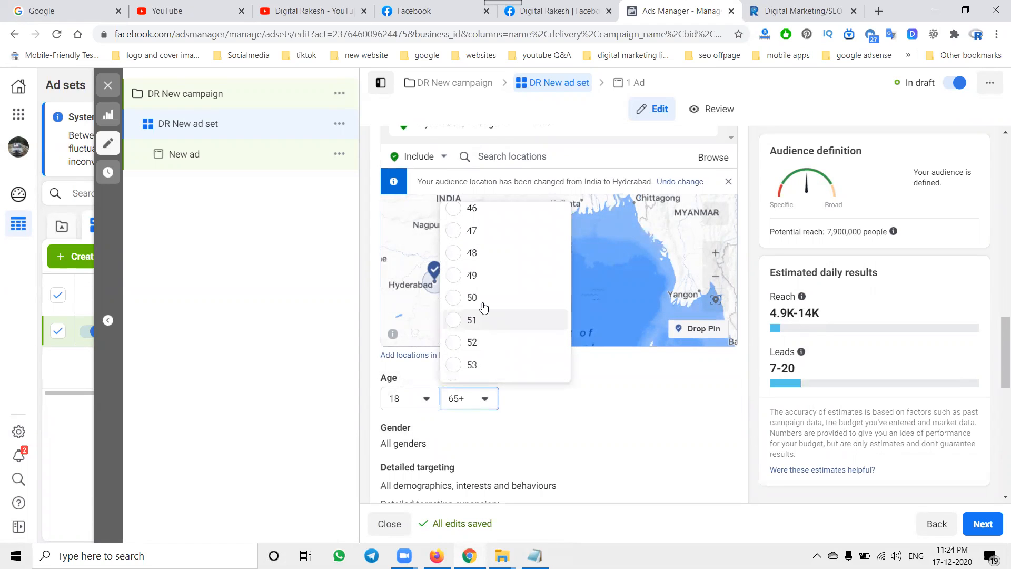
click(476, 210)
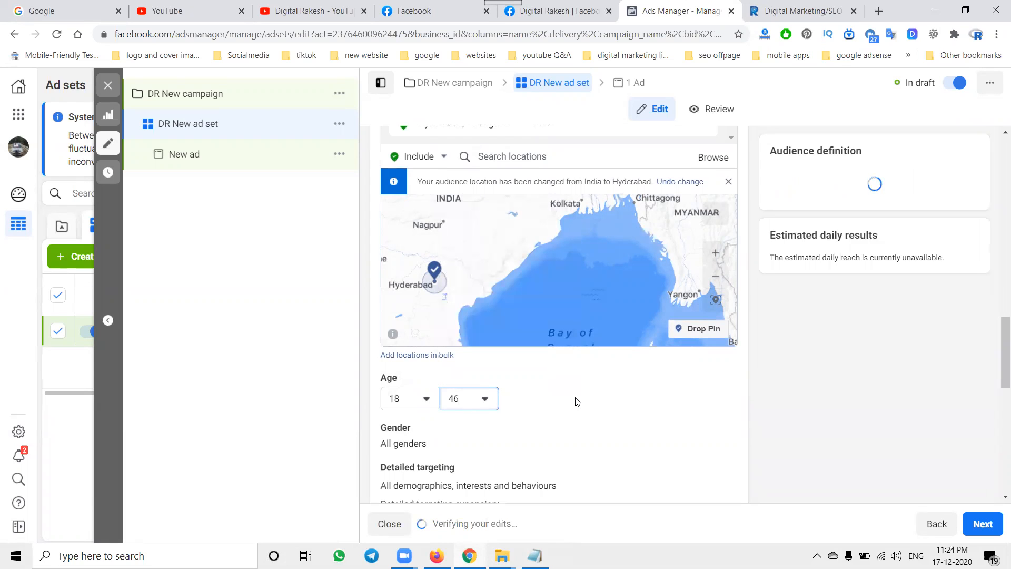
scroll(576, 402, down, 4)
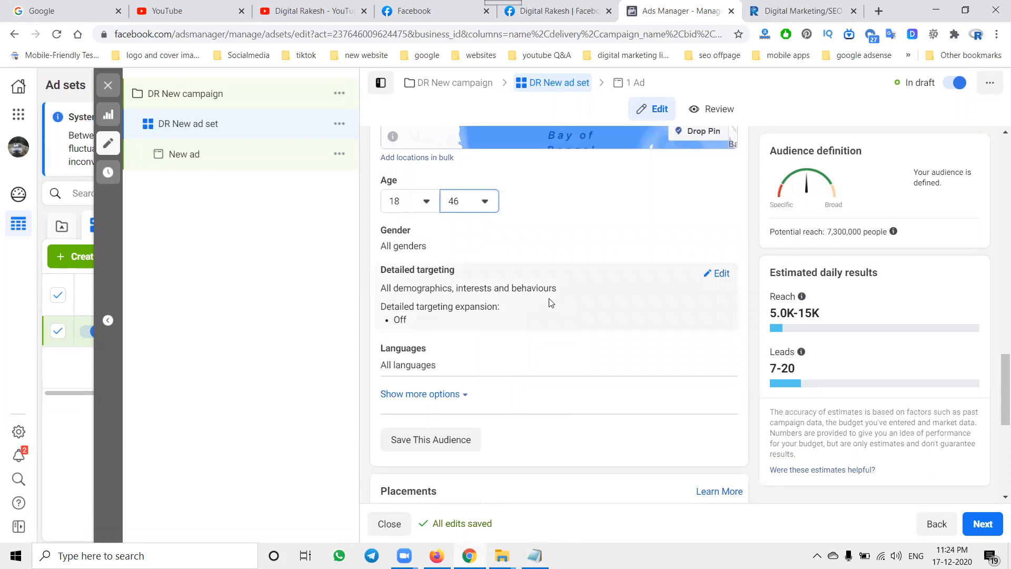
click(721, 274)
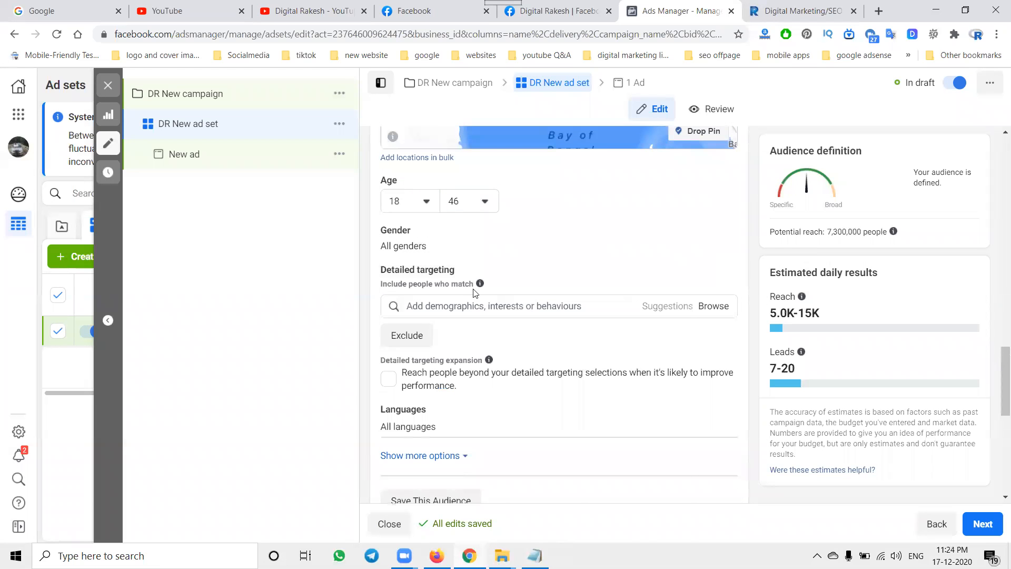
- Try manual placements for the ad set and review the offered platforms and placement types
scroll(477, 357, down, 5)
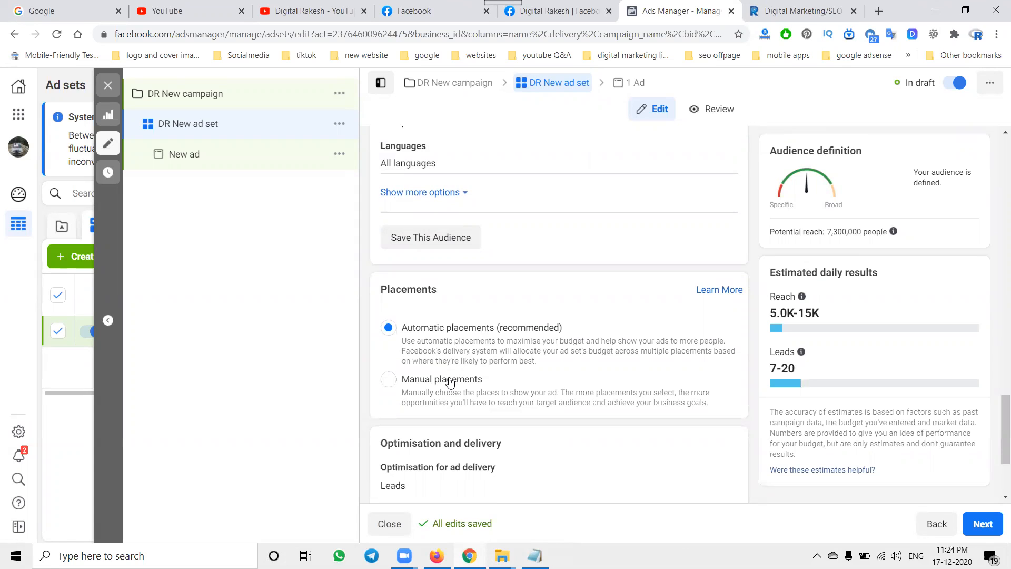
click(451, 383)
scroll(411, 311, down, 3)
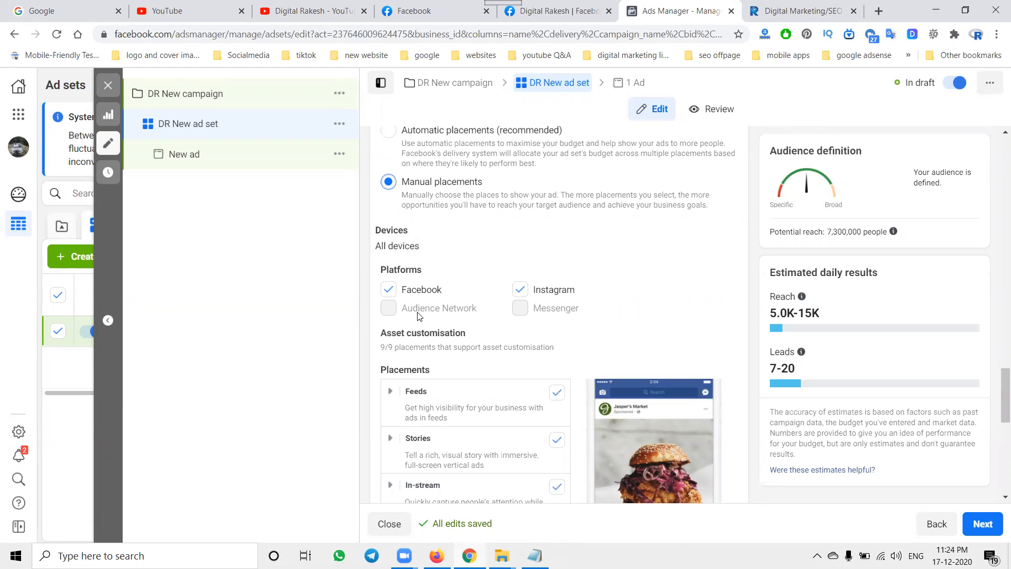
scroll(576, 310, down, 4)
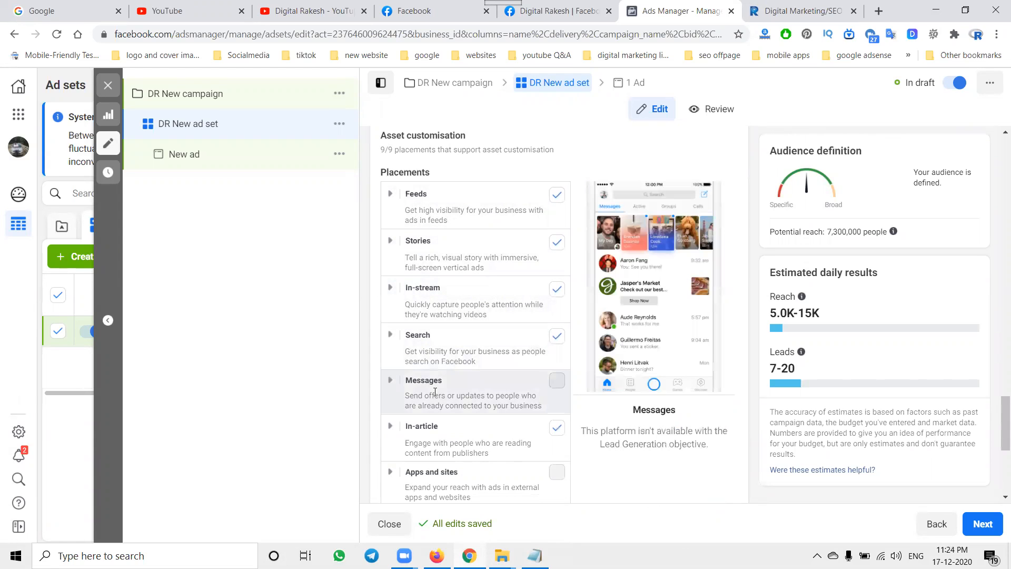
scroll(431, 421, down, 2)
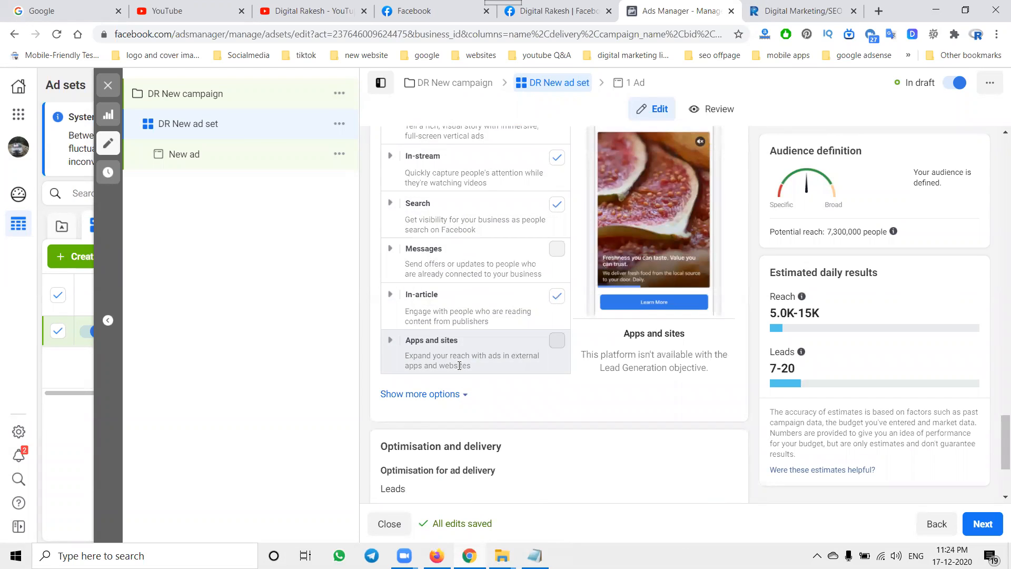
- Try excluding Instagram from the manual placements, include it again, and return to automatic placements
scroll(459, 374, up, 6)
scroll(460, 369, up, 2)
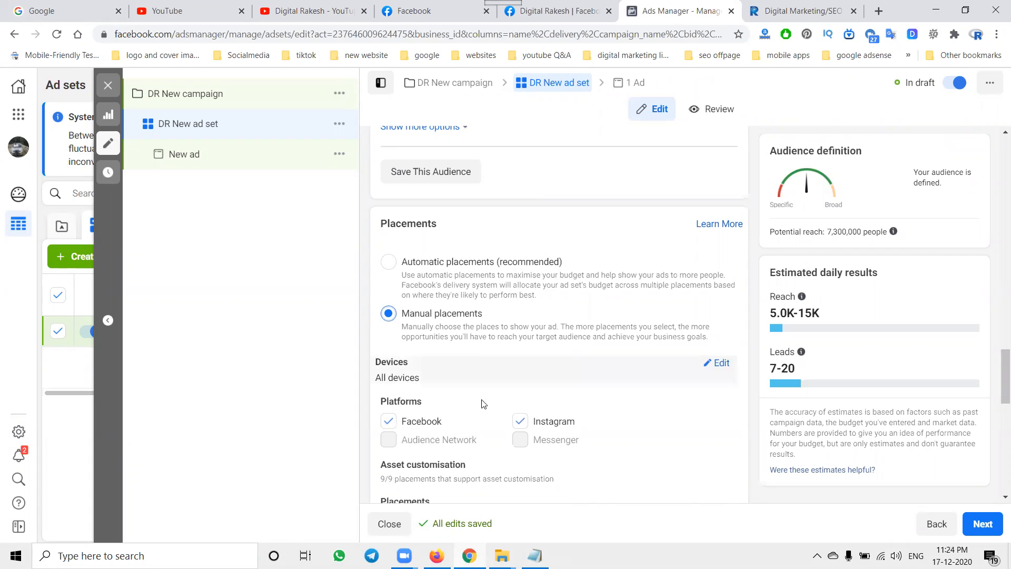
click(520, 421)
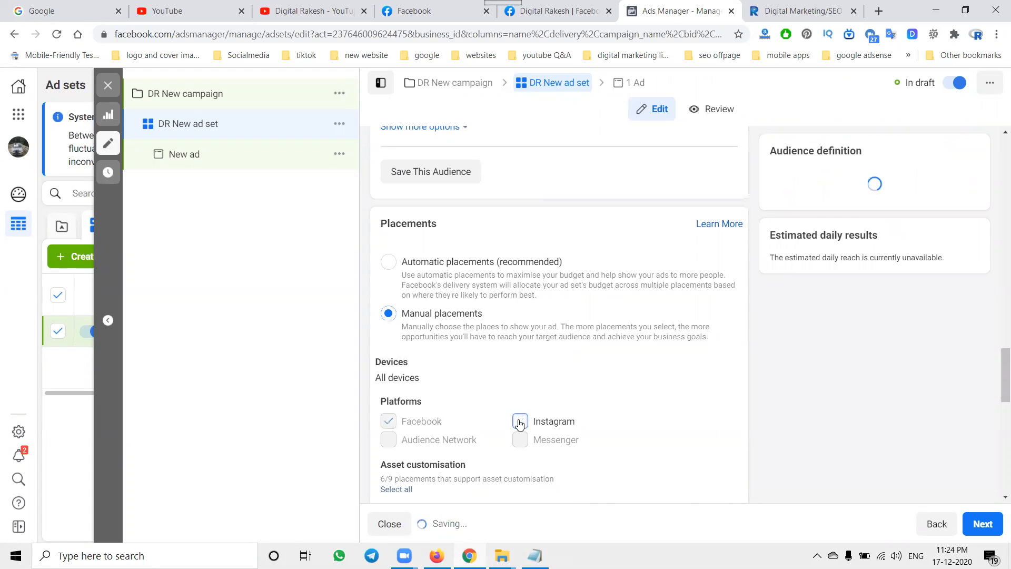
click(520, 422)
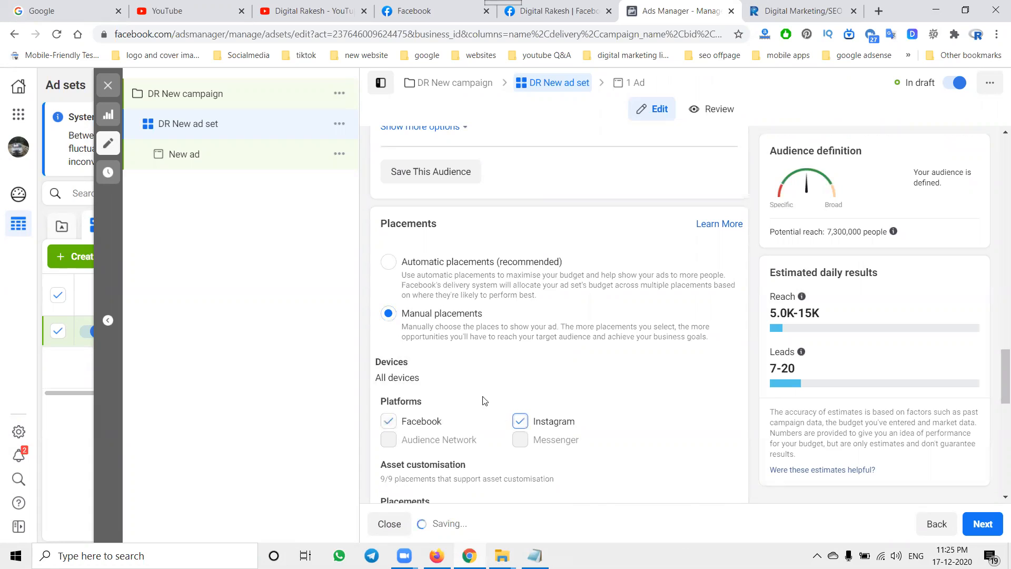
click(389, 263)
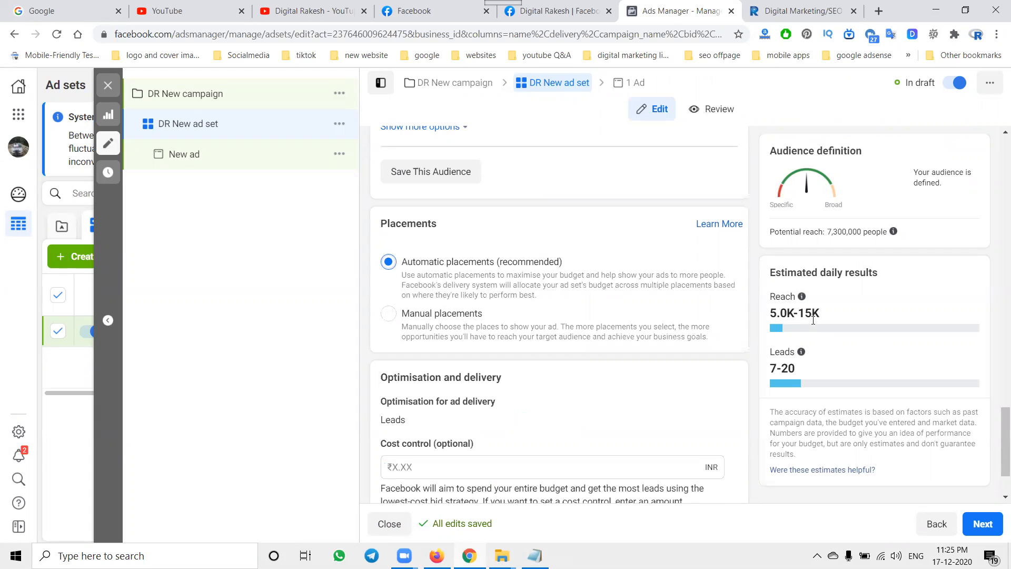
- Save the ad set's current targeting as a reusable saved audience
scroll(666, 334, down, 2)
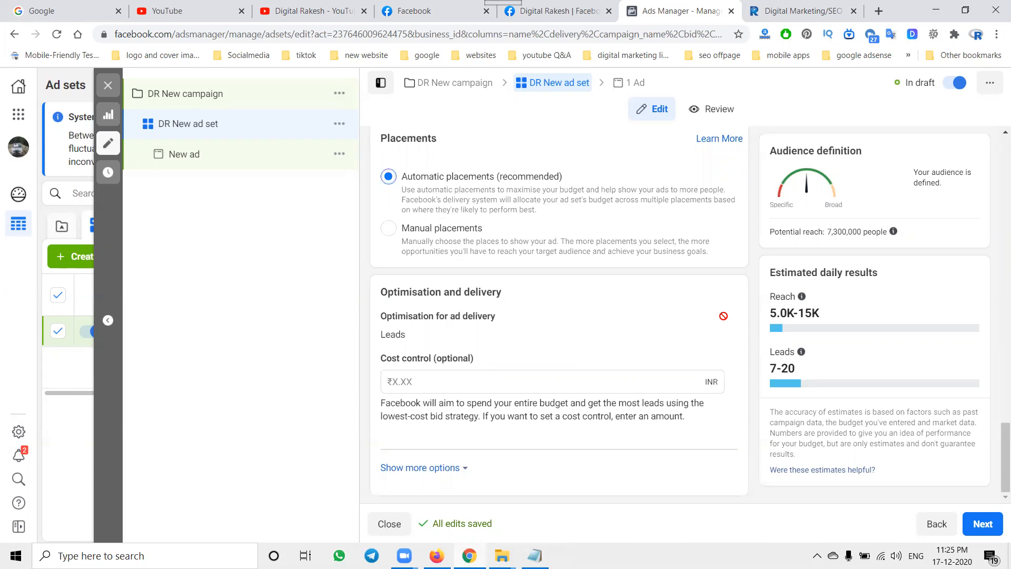
scroll(737, 323, up, 4)
scroll(545, 301, up, 5)
scroll(544, 301, down, 4)
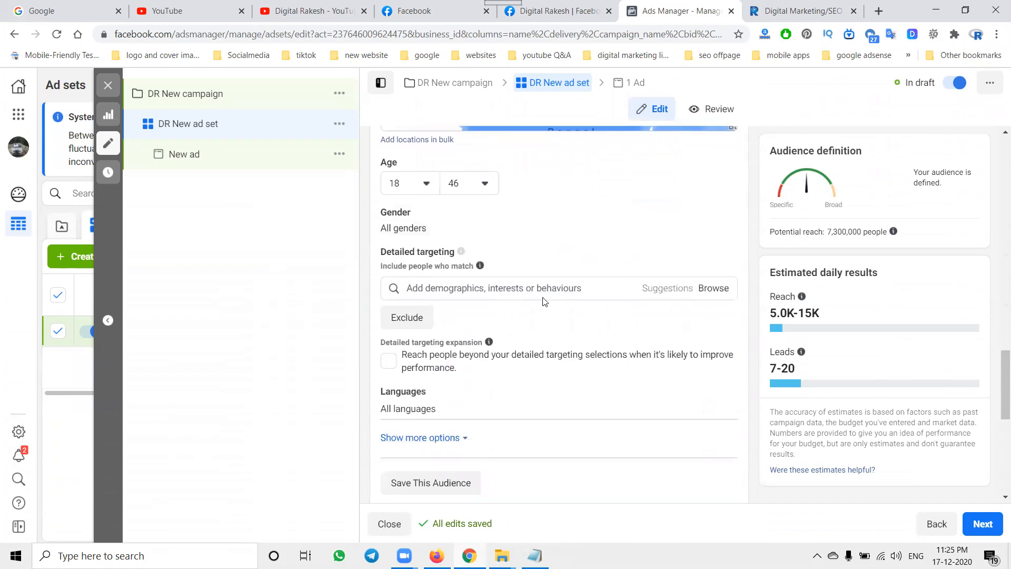
click(440, 350)
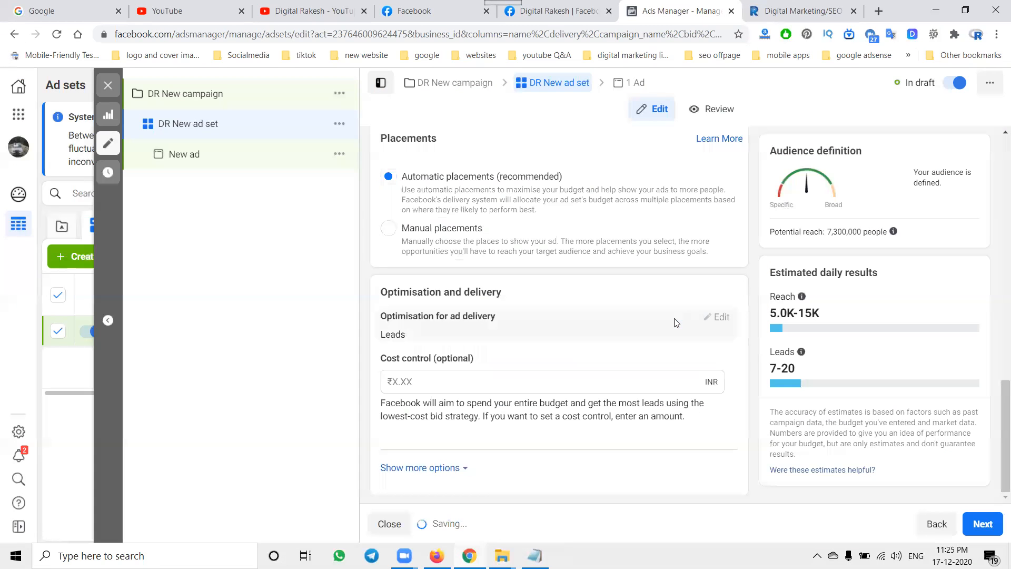
- Review the saved audience's summary and continue to the ad's setup
scroll(675, 321, up, 4)
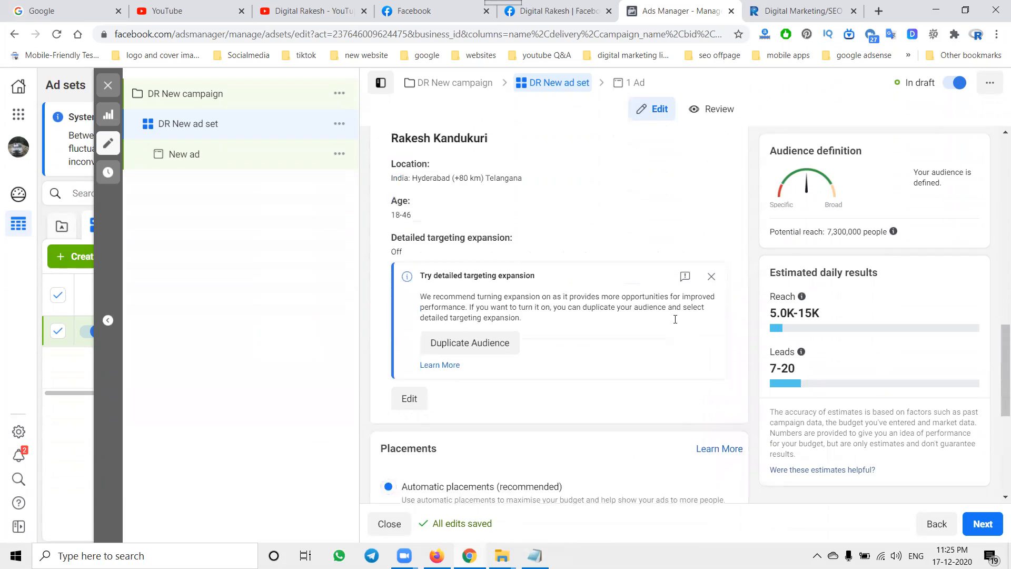
scroll(592, 343, up, 1)
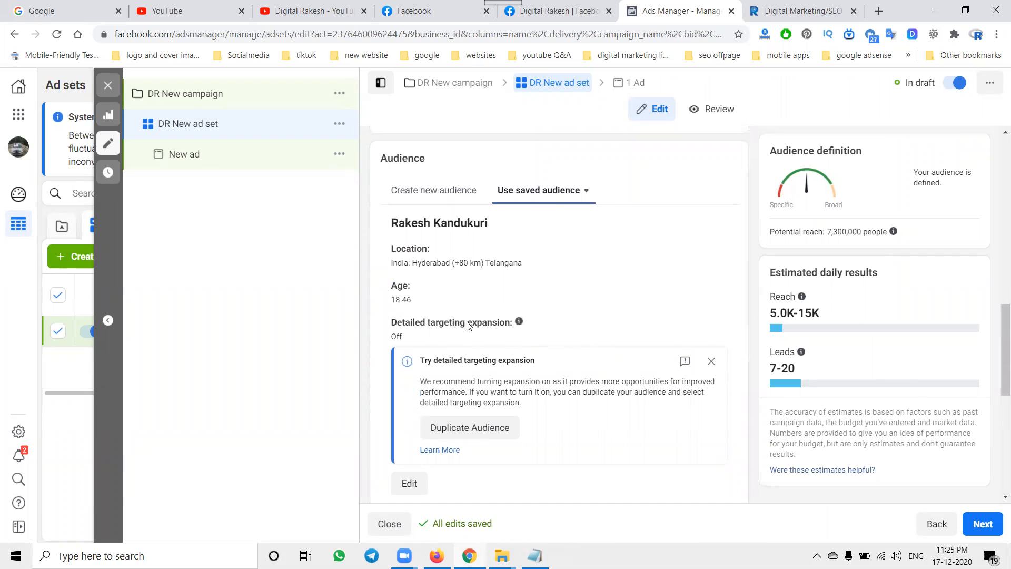
scroll(469, 322, down, 3)
scroll(519, 306, down, 3)
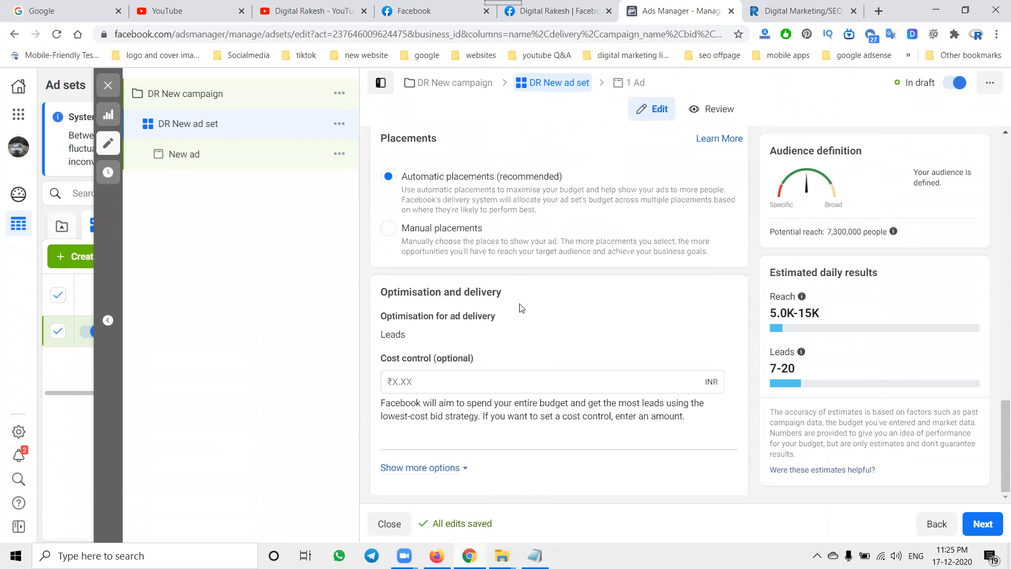
click(985, 523)
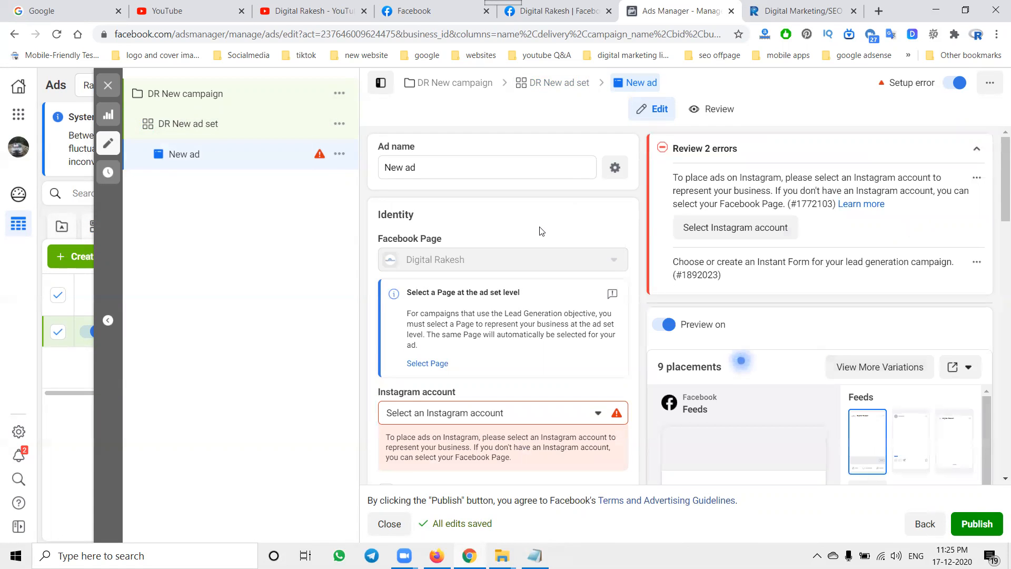
- Set the ad's Instagram account to rakeshdigital and dismiss the multiple text options recommendation
scroll(543, 236, down, 3)
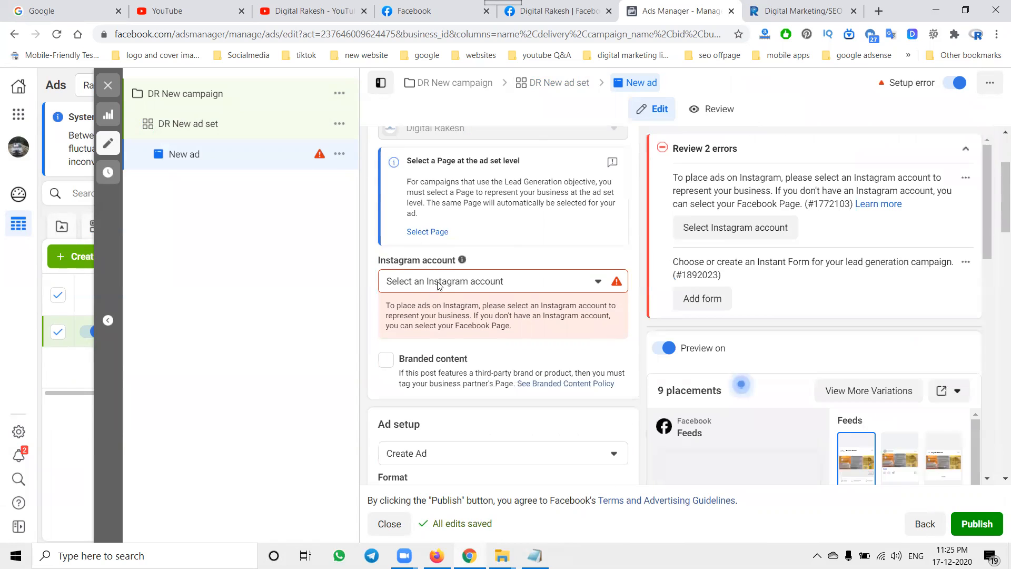
click(437, 282)
click(432, 336)
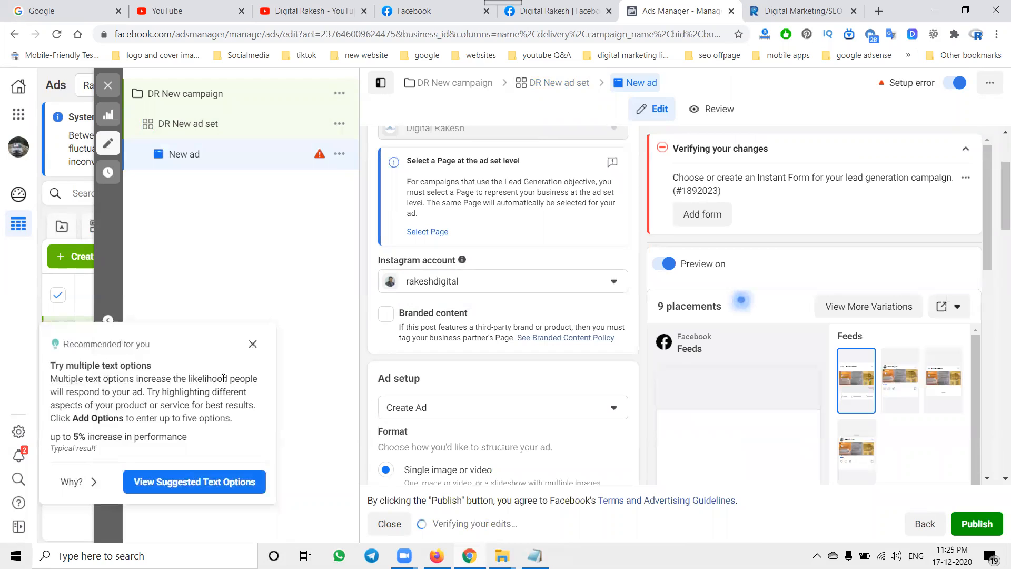
click(253, 344)
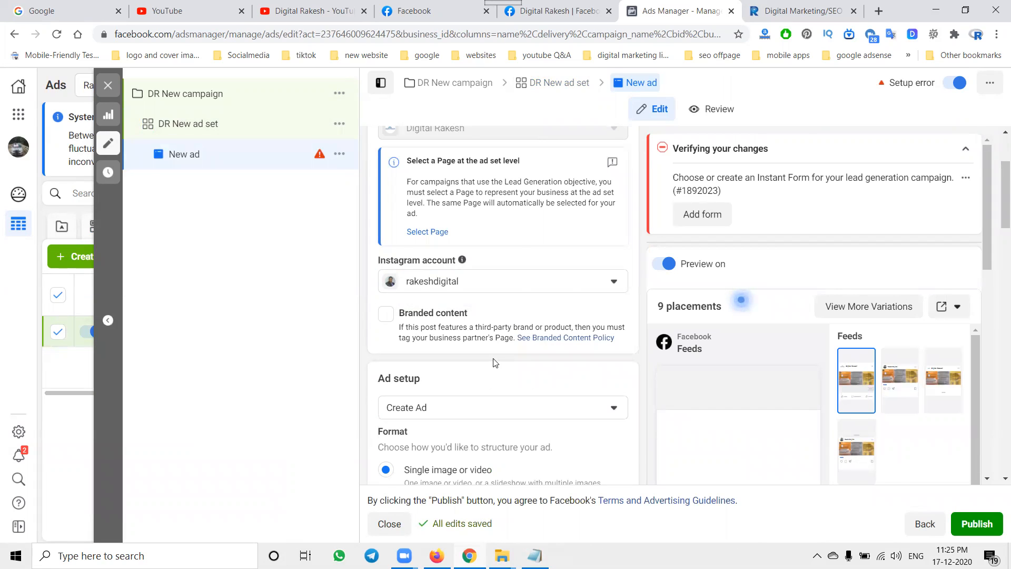
- Open the image selection for adding media to the single image or video ad
scroll(496, 363, down, 4)
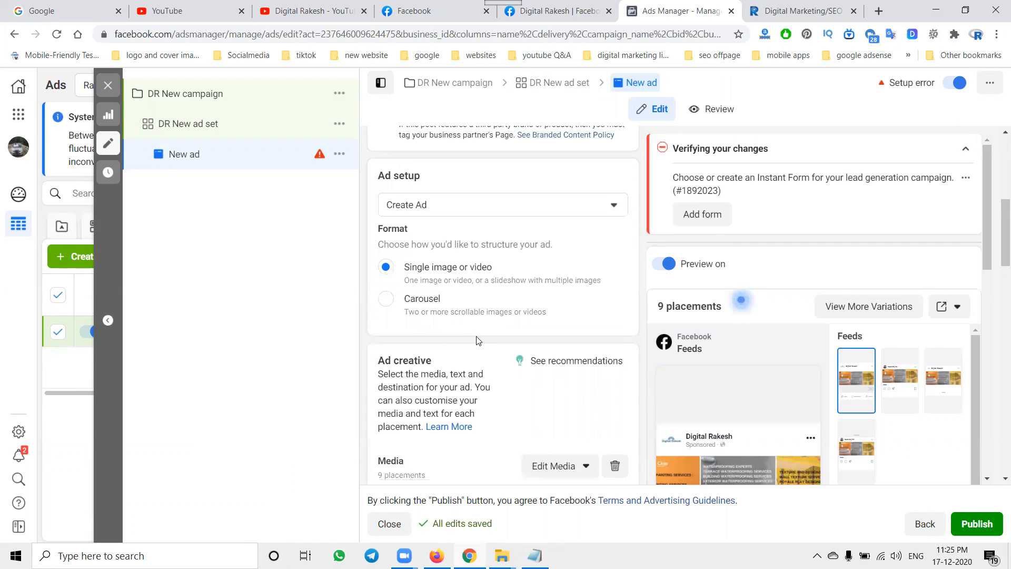
scroll(479, 340, down, 2)
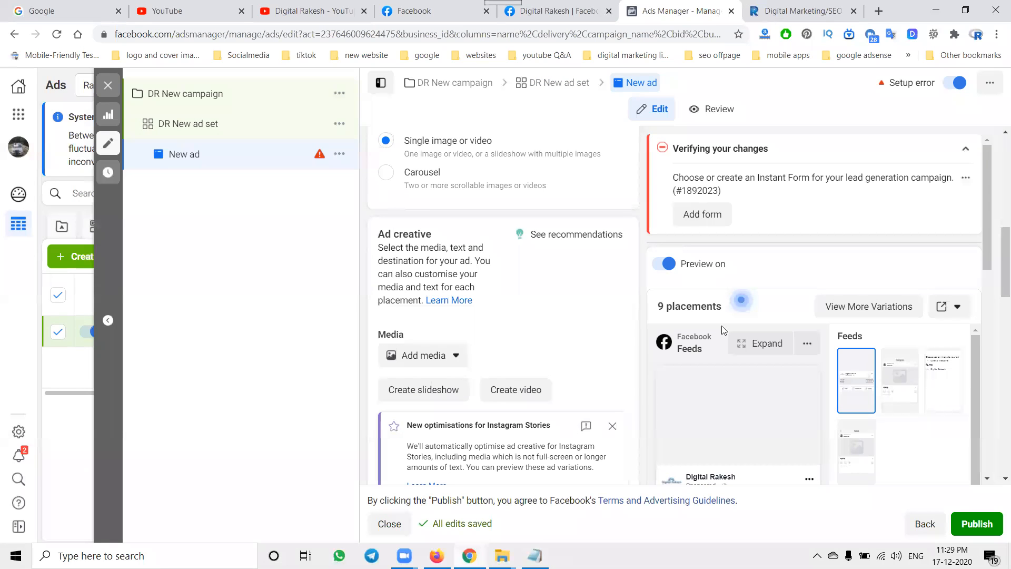
click(441, 362)
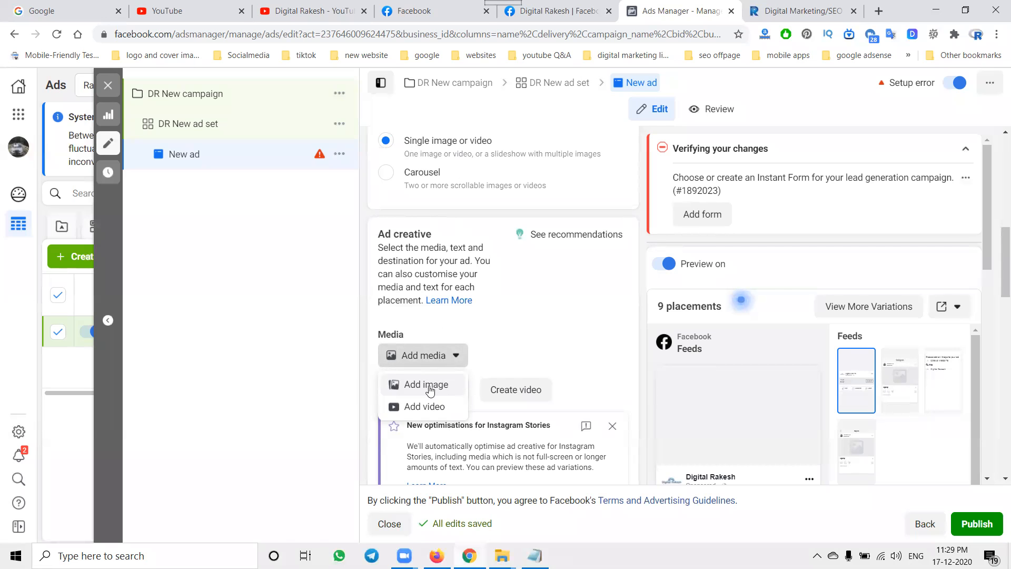
click(430, 387)
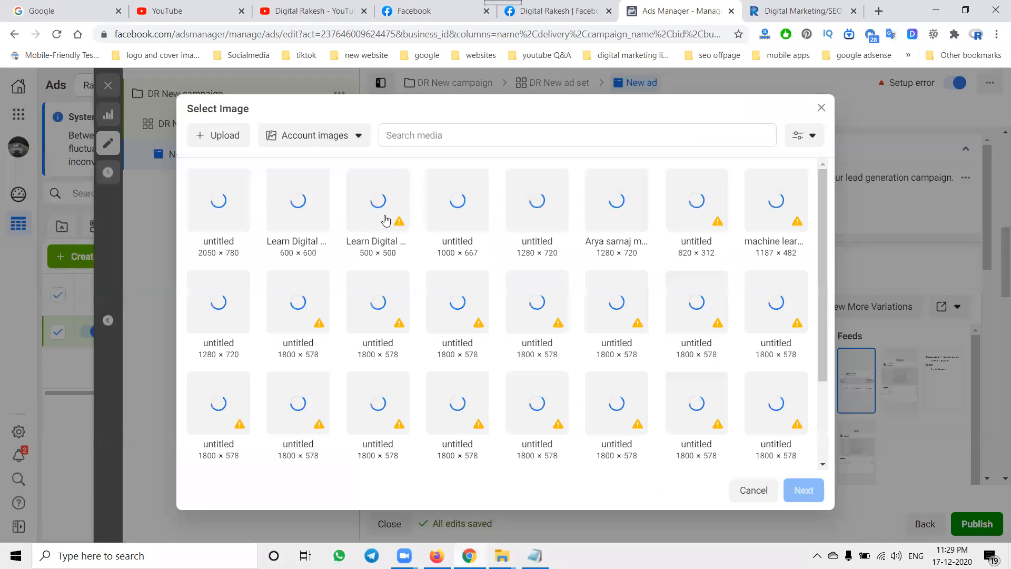
- Upload the free online digital marketing courses image from the dec 2020 folder in E:\digital rakesh and apply it uncropped to all placements
click(226, 136)
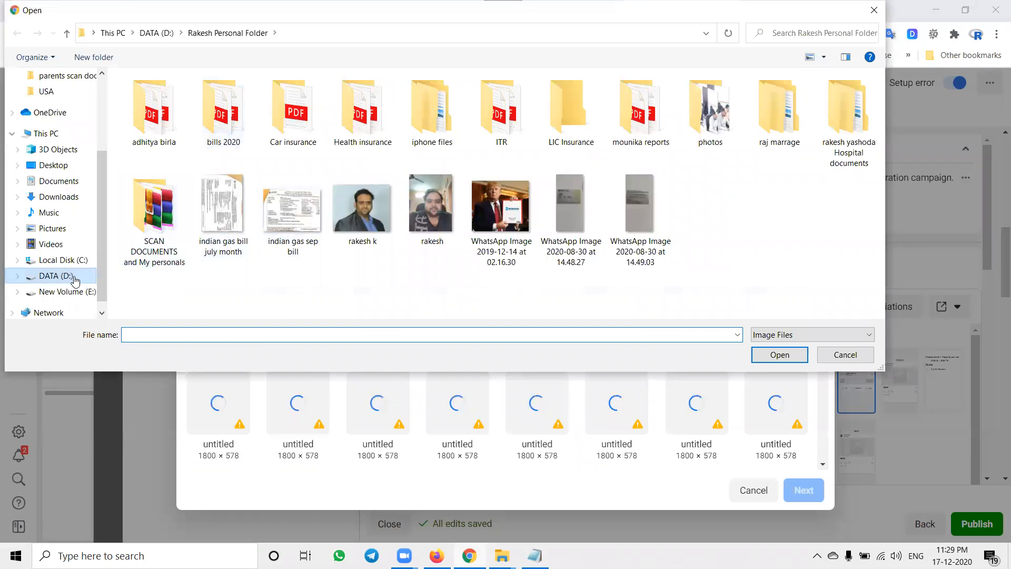
click(70, 289)
click(229, 113)
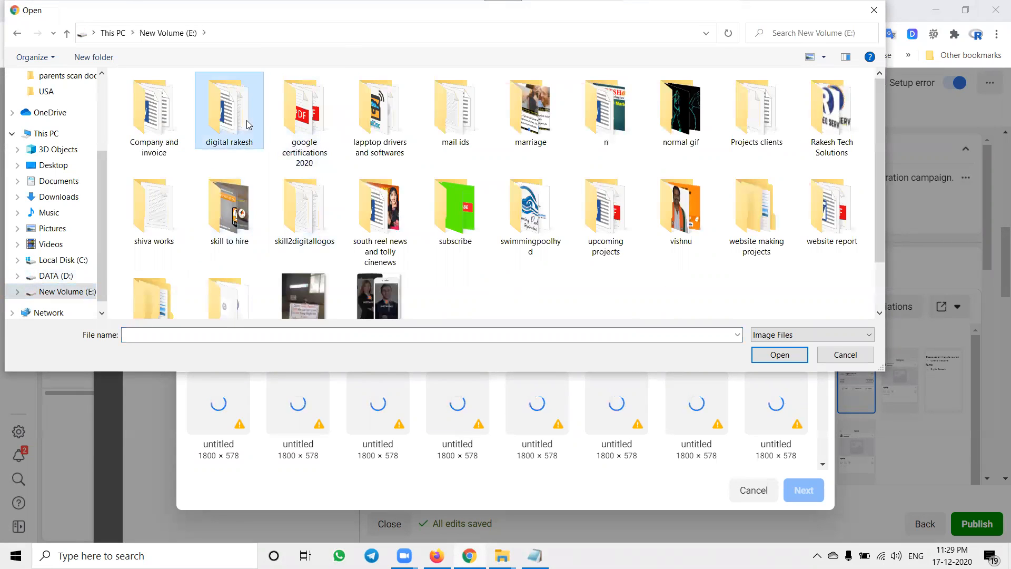
double_click(379, 113)
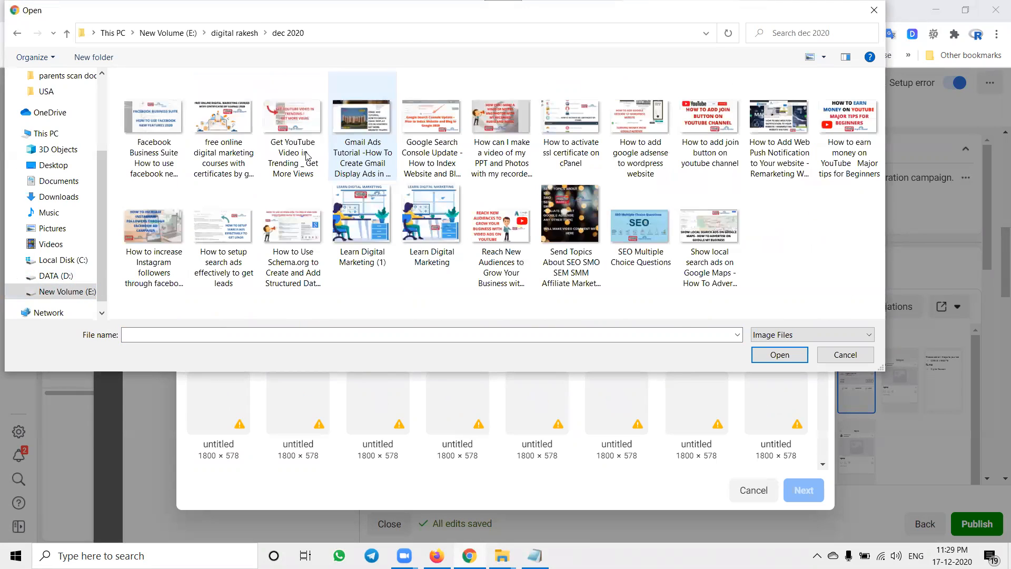
click(220, 168)
double_click(228, 129)
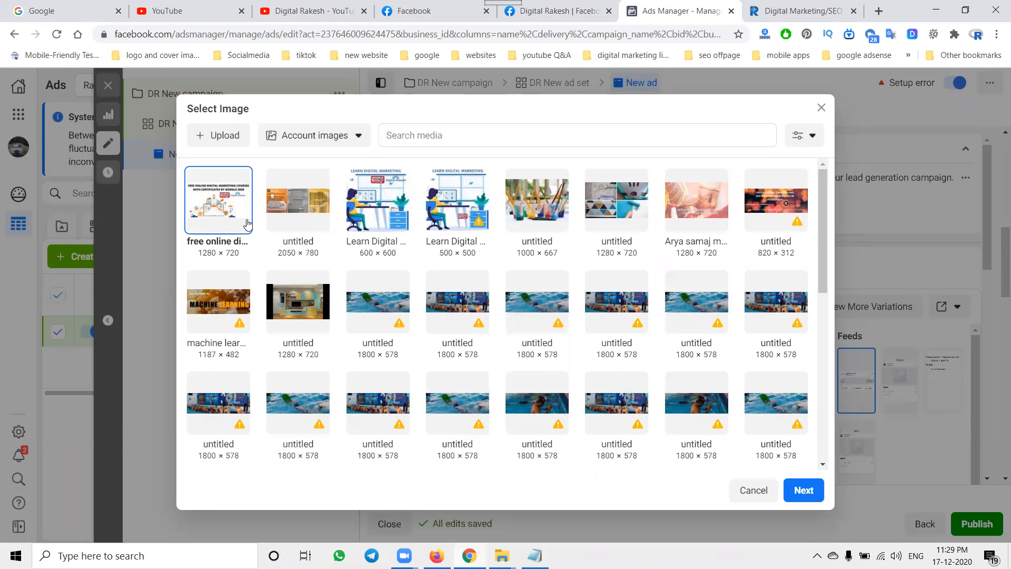
click(803, 491)
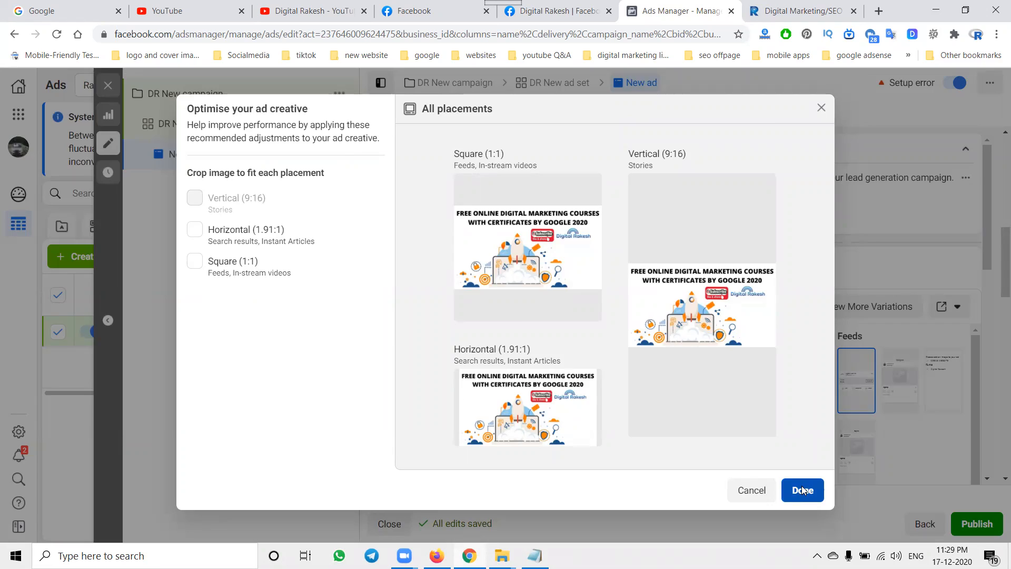
click(802, 489)
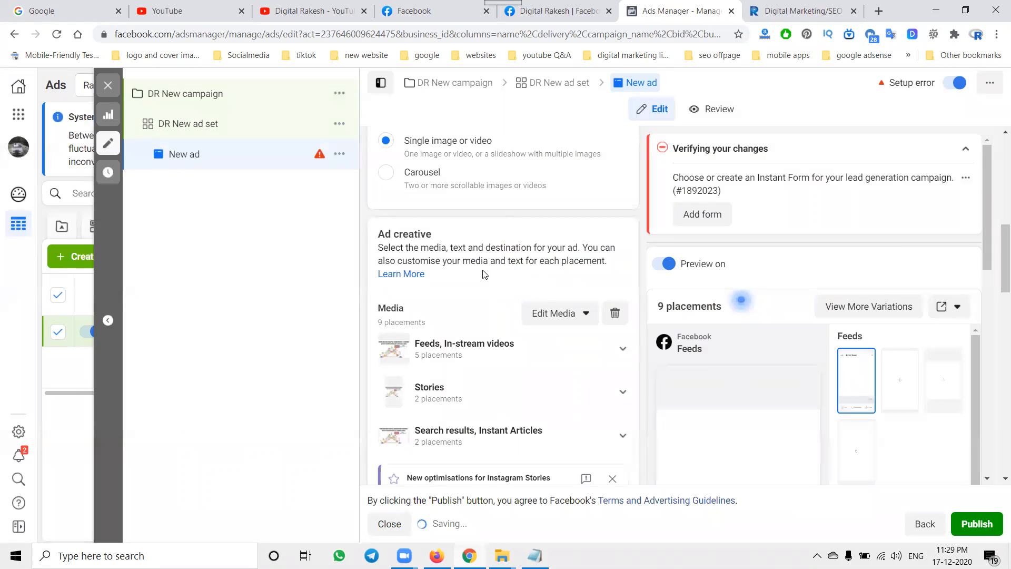
- Fill the ad's primary text and headline with "Advanced Digital Marketing Training Free Video Tutorials" from the smo content Word document
scroll(501, 316, down, 3)
scroll(514, 338, down, 3)
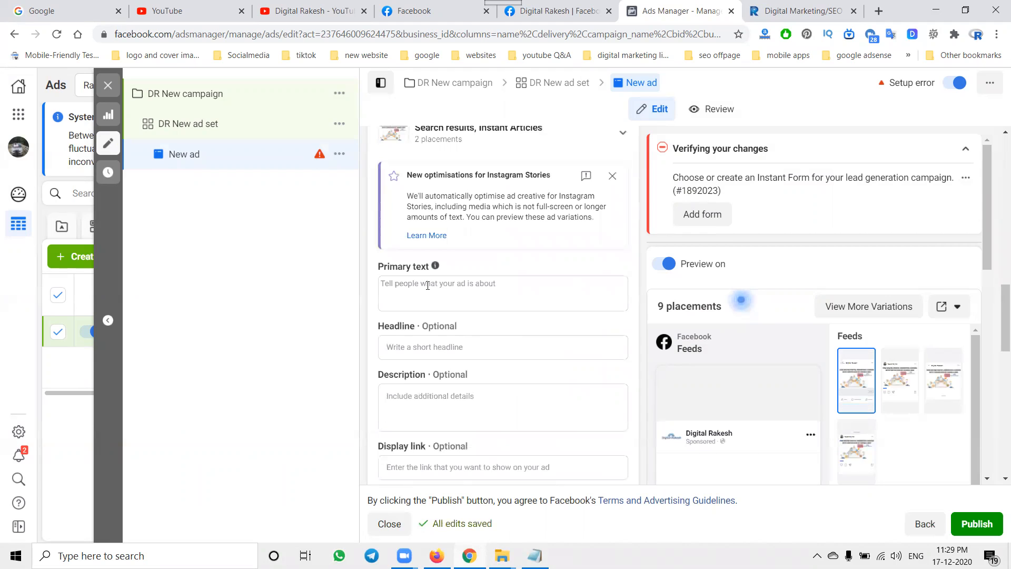
click(427, 286)
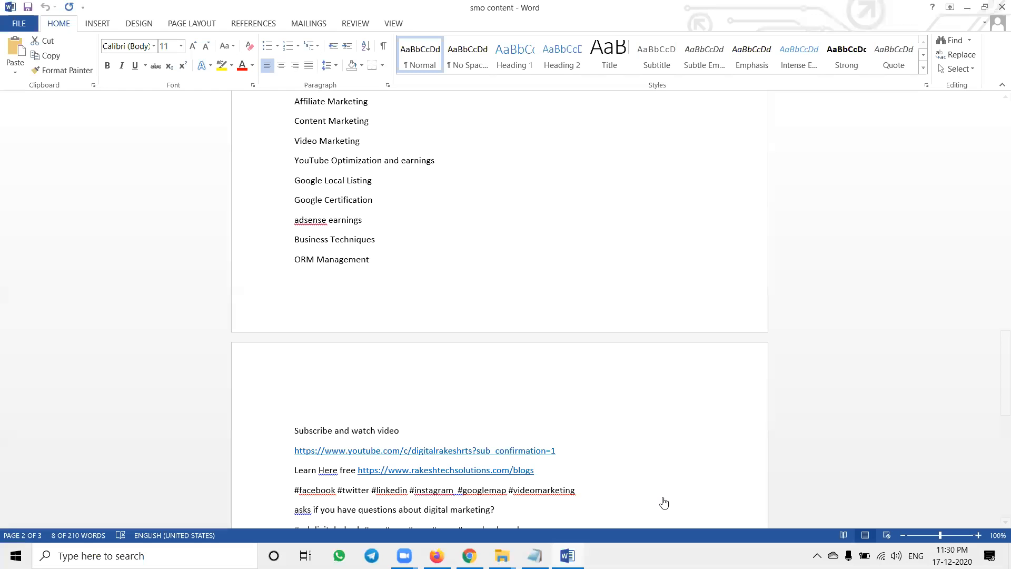
scroll(316, 159, up, 3)
click(348, 157)
- Copy the training title, topic list and "Subscribe and watch video" line from the Word document into the ad's description
drag(292, 121, 422, 429)
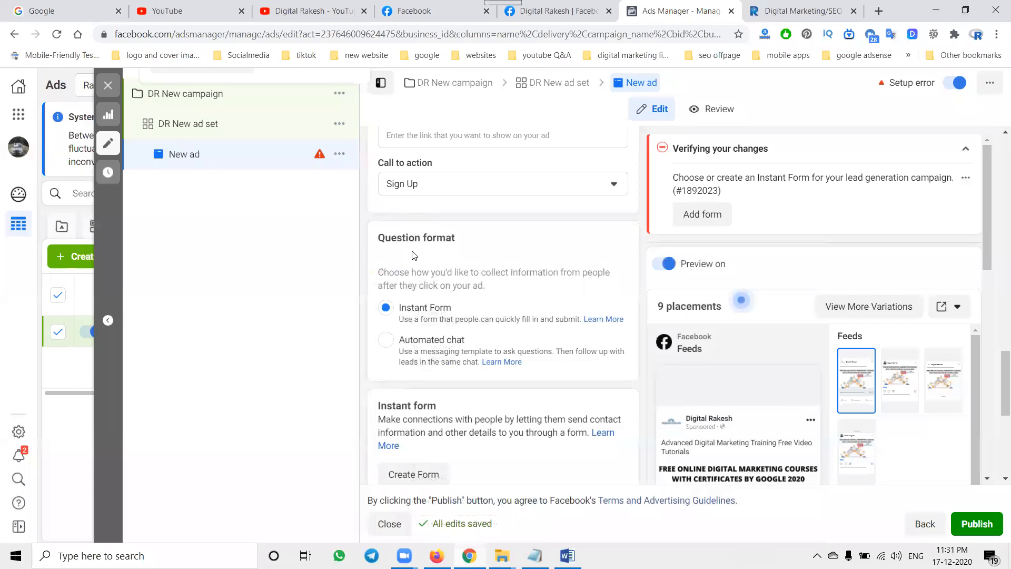
scroll(414, 255, up, 5)
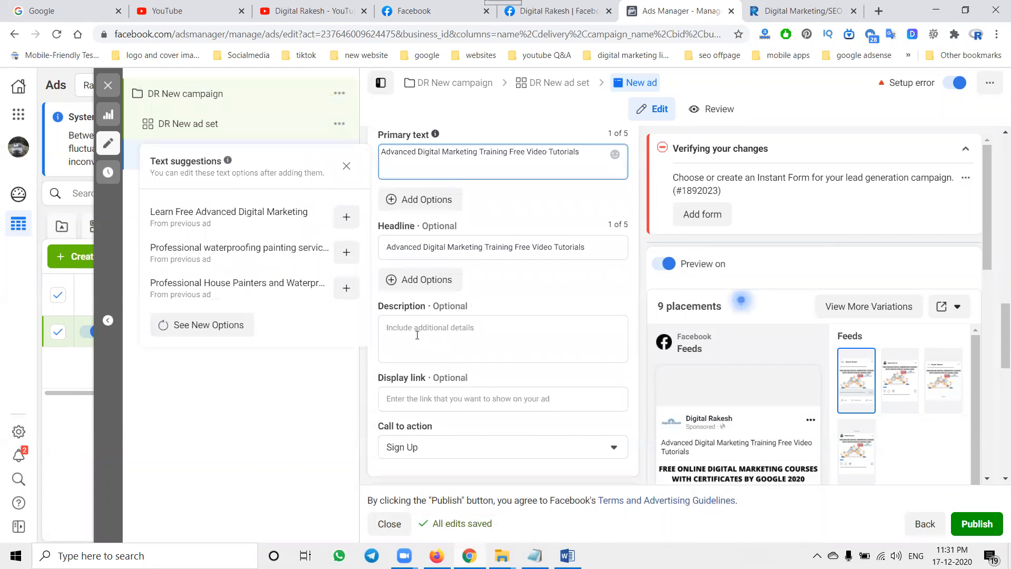
click(418, 335)
text(Advanced Digital Marketing Training Free Video Tutorials - SEO & SEM SMO & SMM Email Marketing Affiliate Marketing Content Marketing Video Marketing YouTube Optimization and earnings Google Local Listing Google Certification adsense earnings Business Techniques ORM Management  Subscribe and watch video)
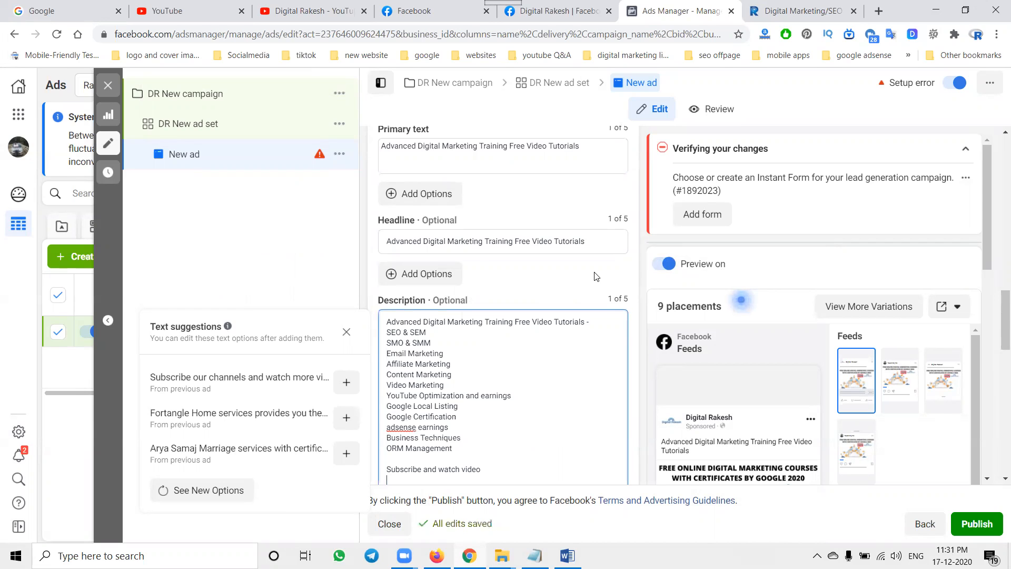
scroll(597, 275, down, 6)
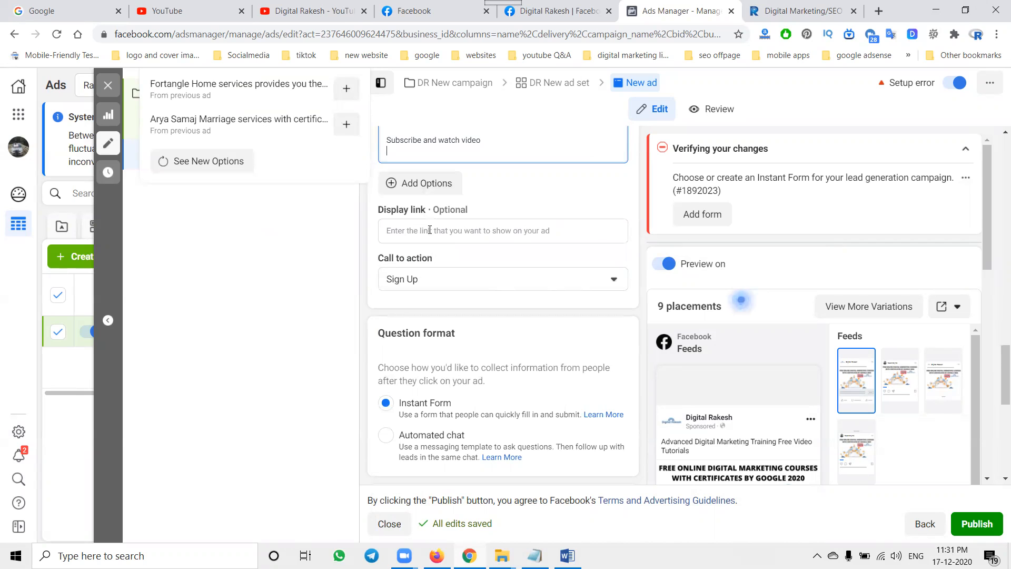
click(429, 281)
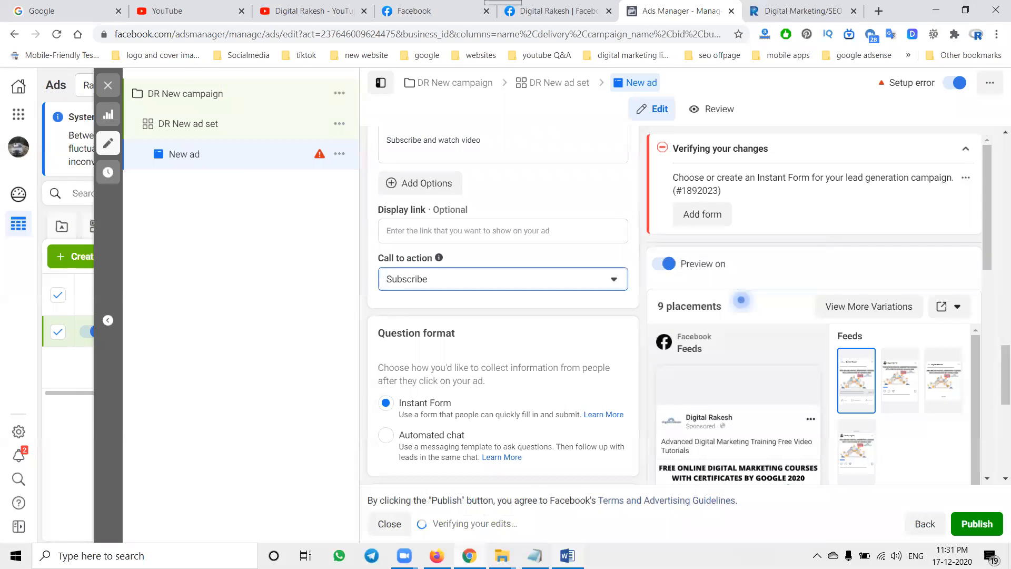
key(alt+Tab)
click(270, 452)
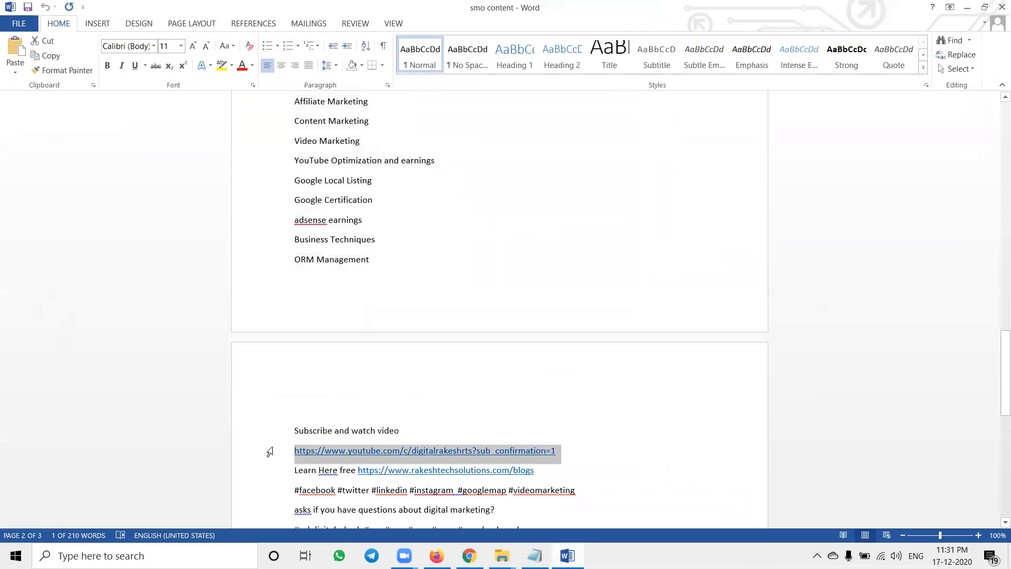
key(alt+Tab)
click(410, 227)
text(https://www.youtube.com/c/digitalrakeshrts?sub_confirmation=1)
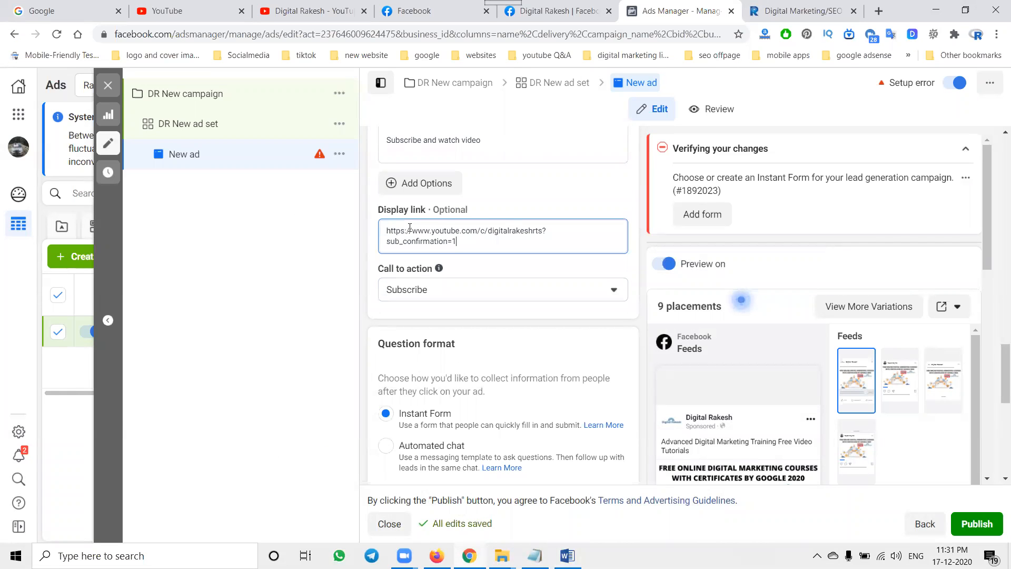
click(411, 294)
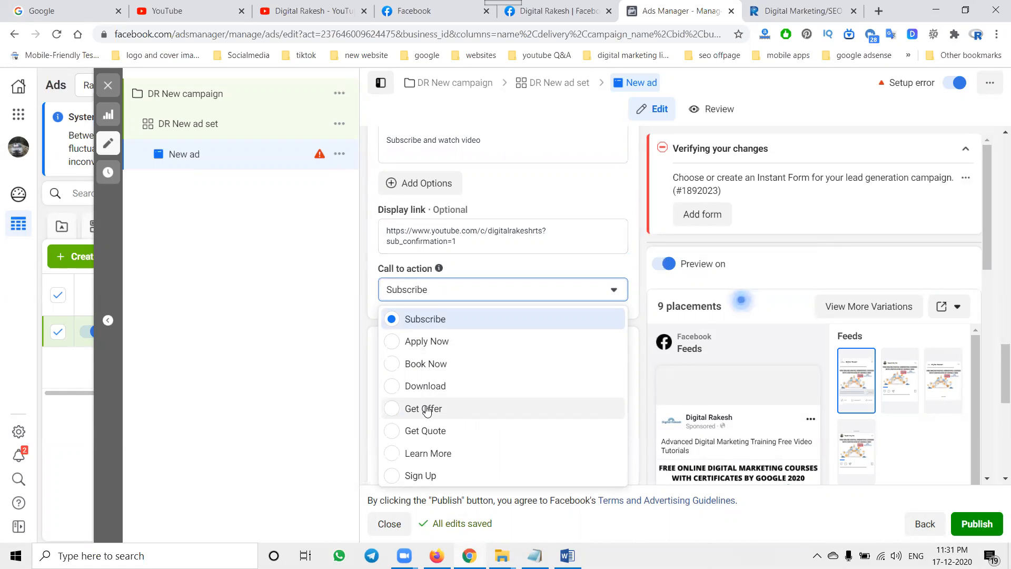
click(420, 320)
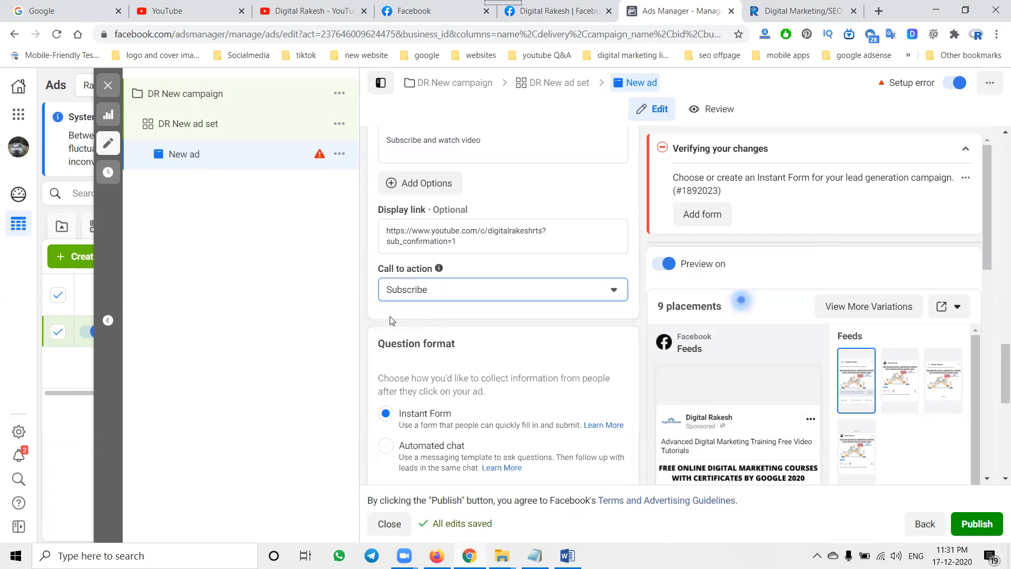
- Use Instant Form as the question format and start a new form named Digital Rakesh
scroll(388, 324, down, 3)
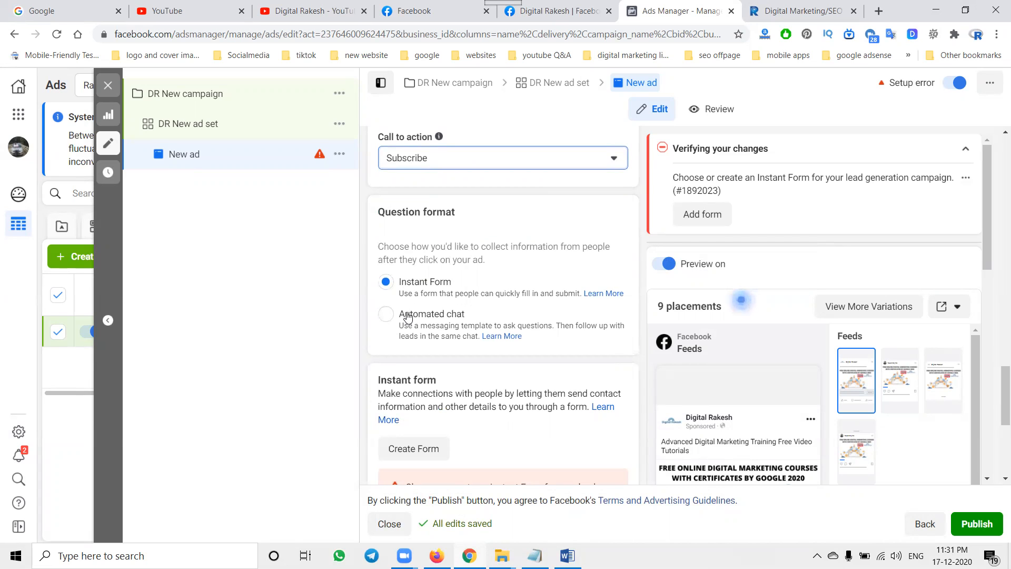
click(412, 285)
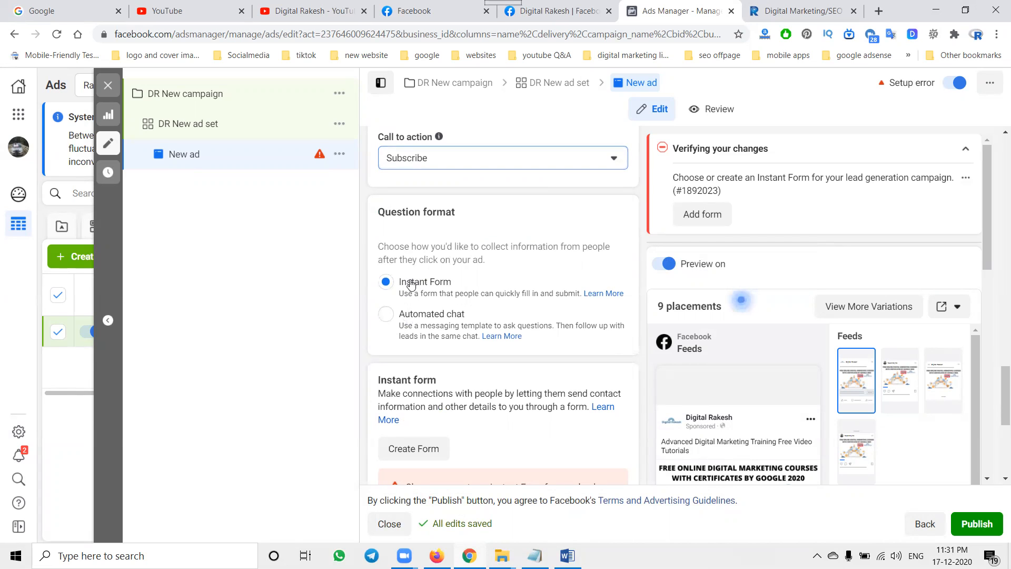
scroll(406, 295, down, 3)
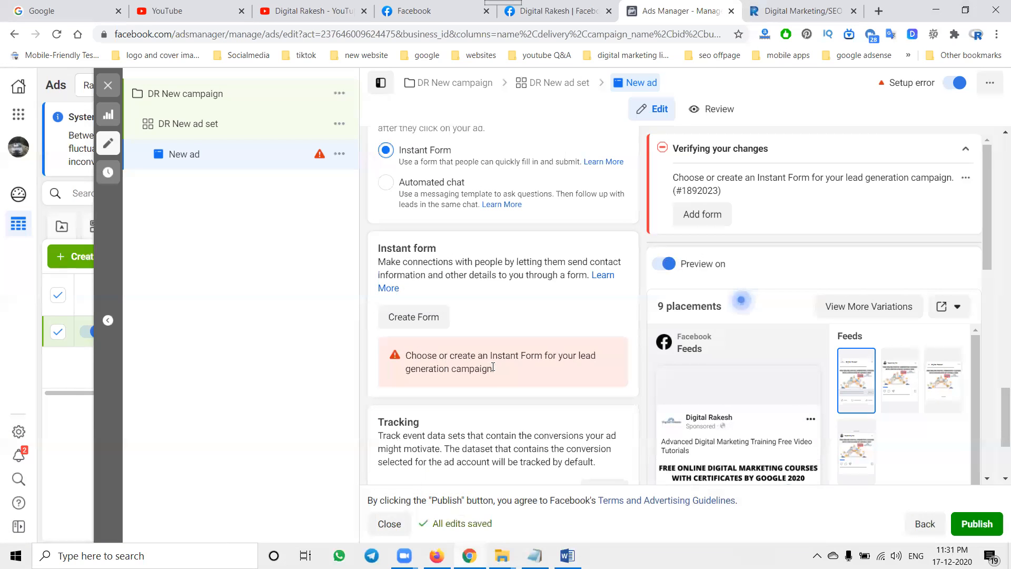
click(410, 320)
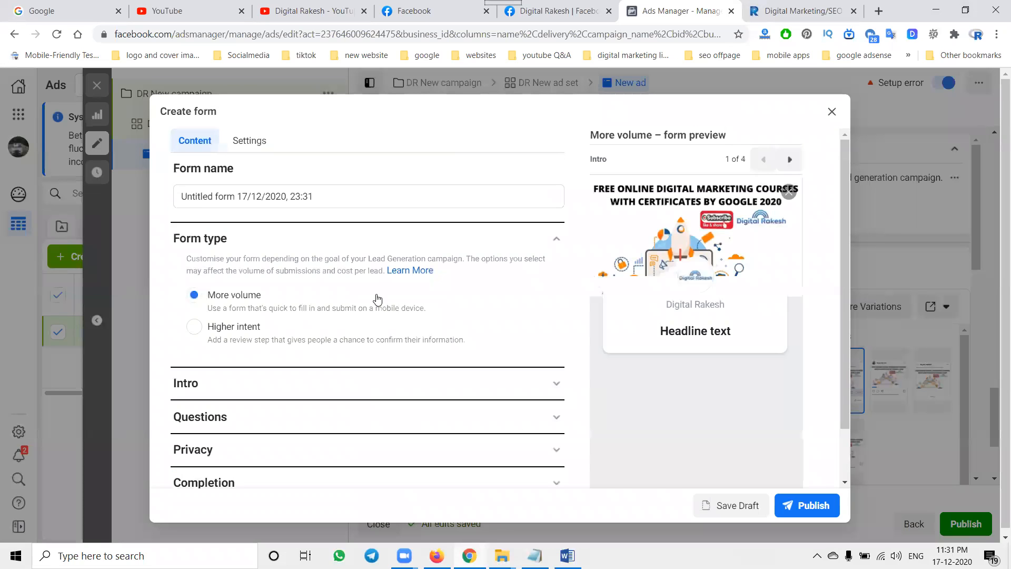
triple_click(218, 194)
text(Digital Rakesh)
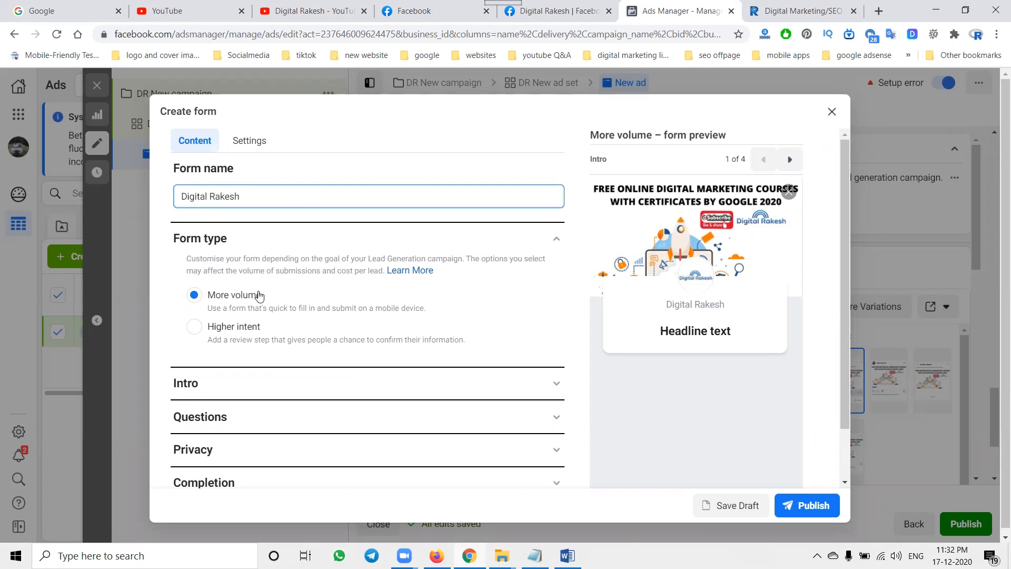
- In the form's intro, set the greeting headline to "Advanced Digital Marketing Training Free Video Tutorials -", copied from the Word document
scroll(260, 296, down, 2)
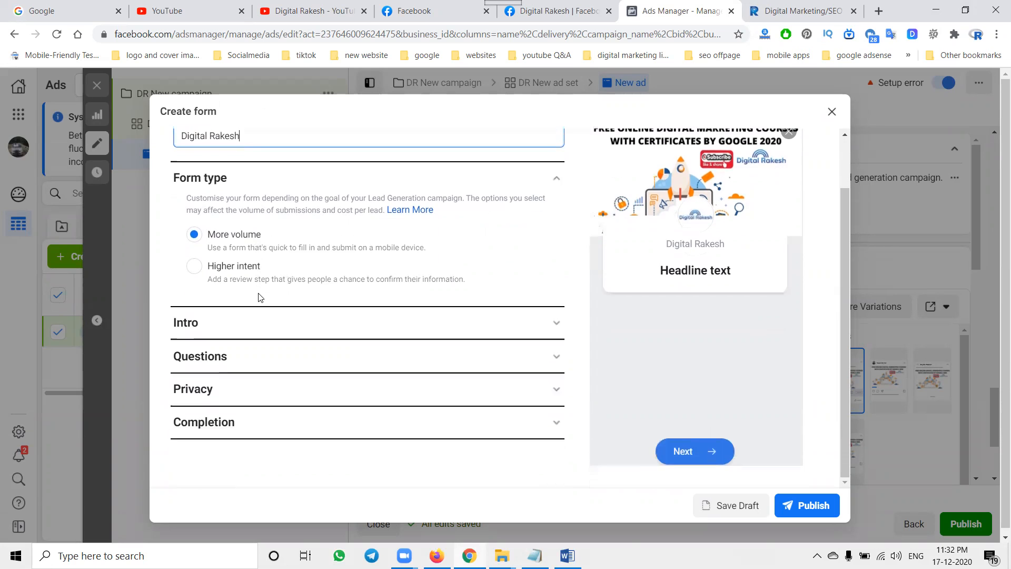
click(303, 321)
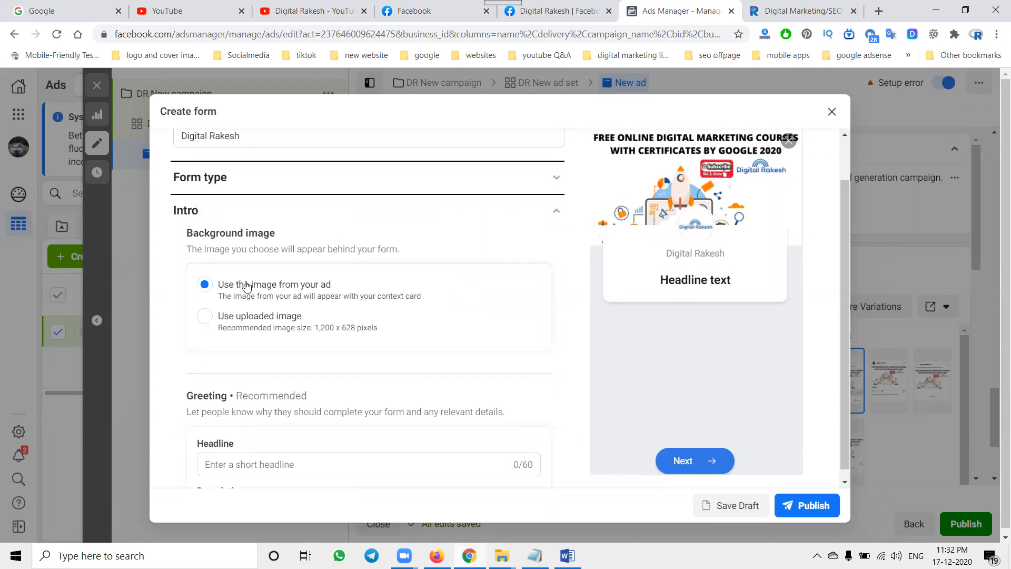
scroll(495, 298, down, 3)
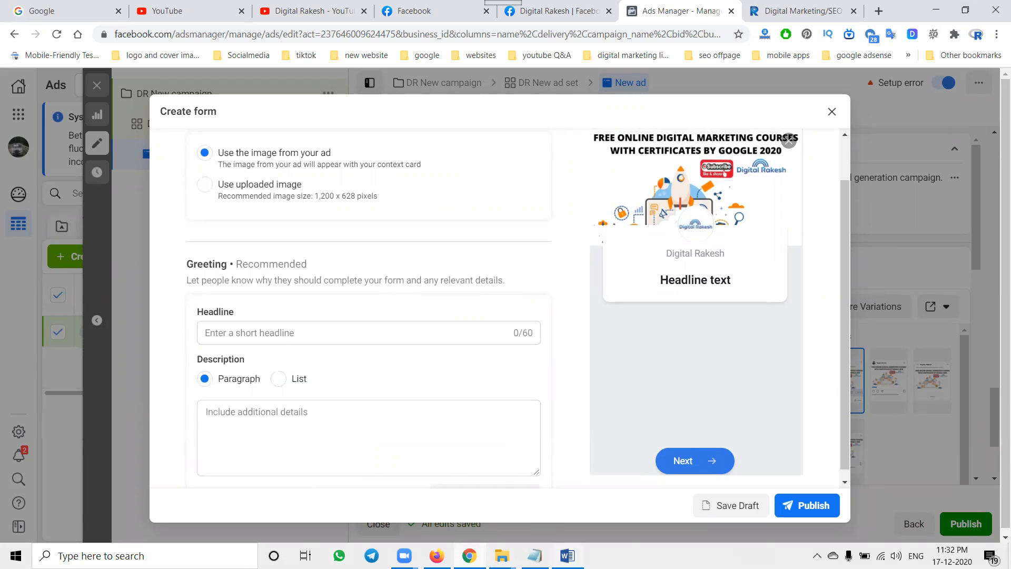
key(alt+Tab)
scroll(402, 386, up, 6)
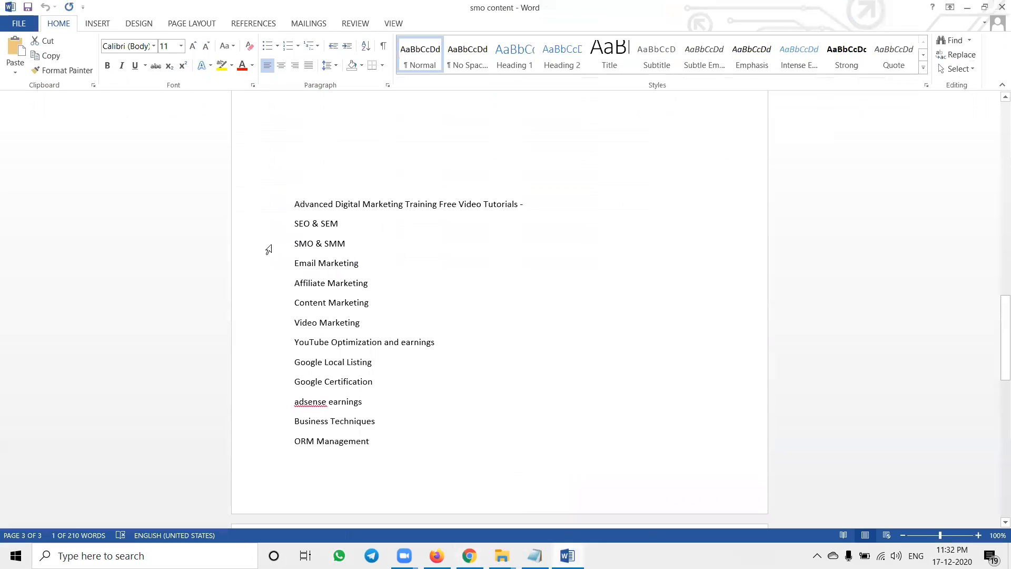
click(242, 220)
key(ctrl+c)
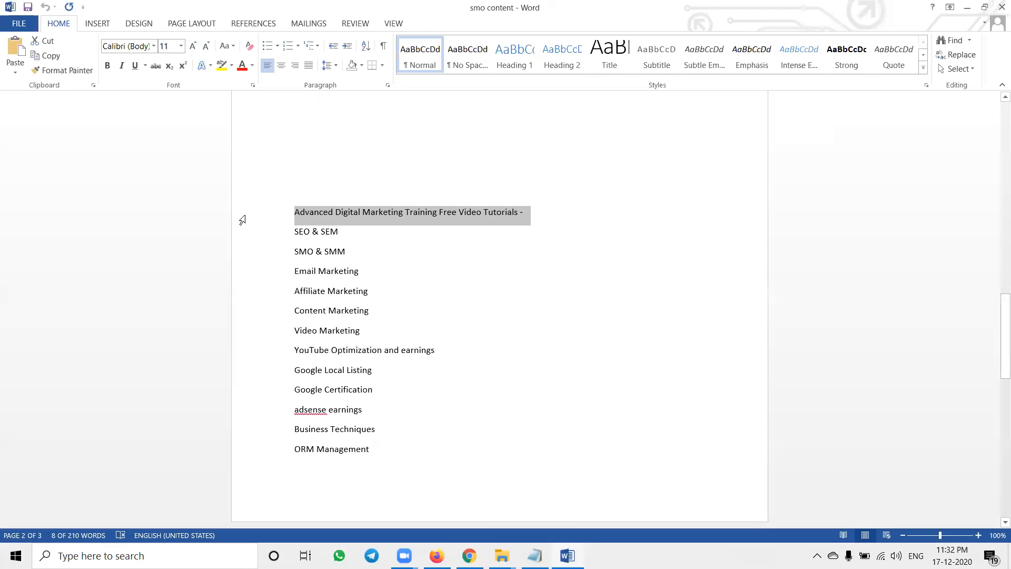
key(alt+Tab)
click(281, 331)
key(ctrl+v)
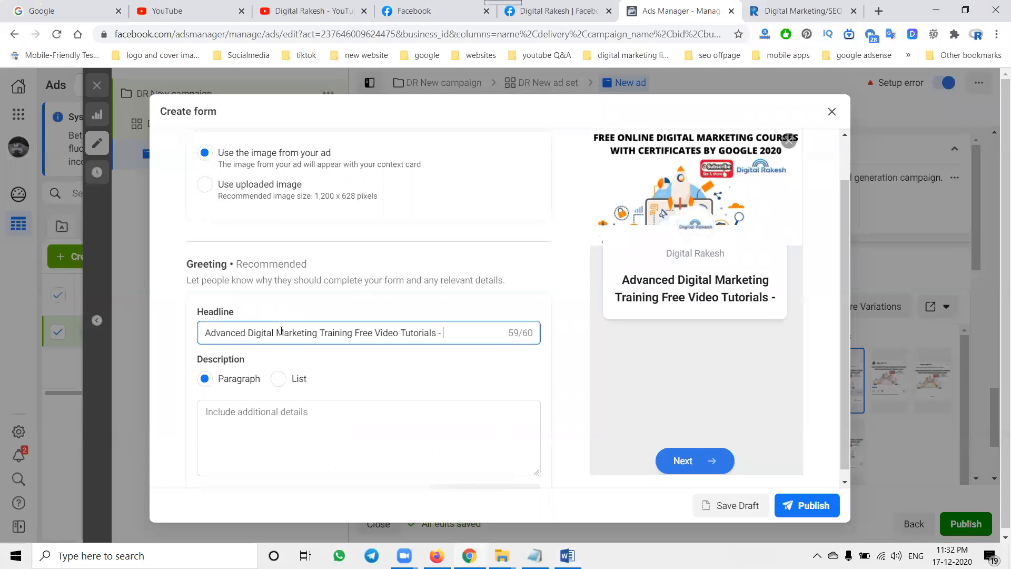
- Paste the Word document's text from the training title through "Subscribe and watch video" into the greeting's paragraph description
key(alt+Tab)
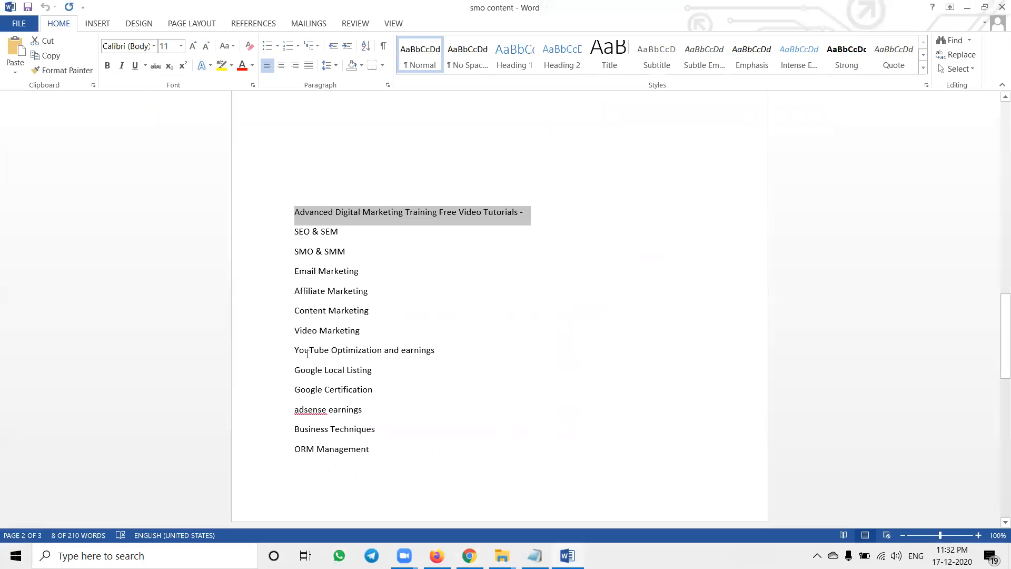
drag(264, 214, 273, 483)
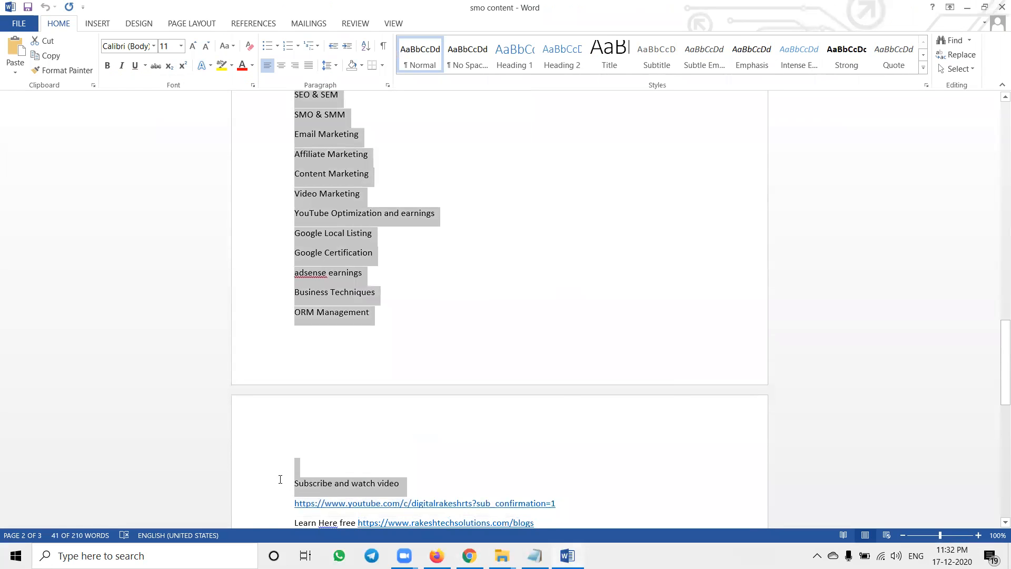
key(alt+Tab)
key(ctrl+v)
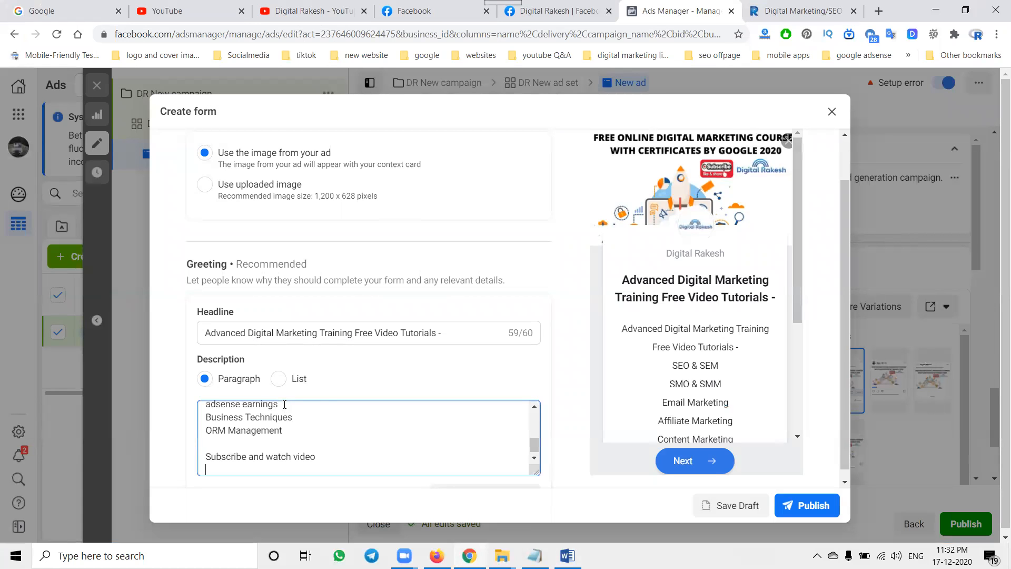
- Add a phone number field to the form's prefill questions and move Full name above Email
scroll(464, 389, down, 3)
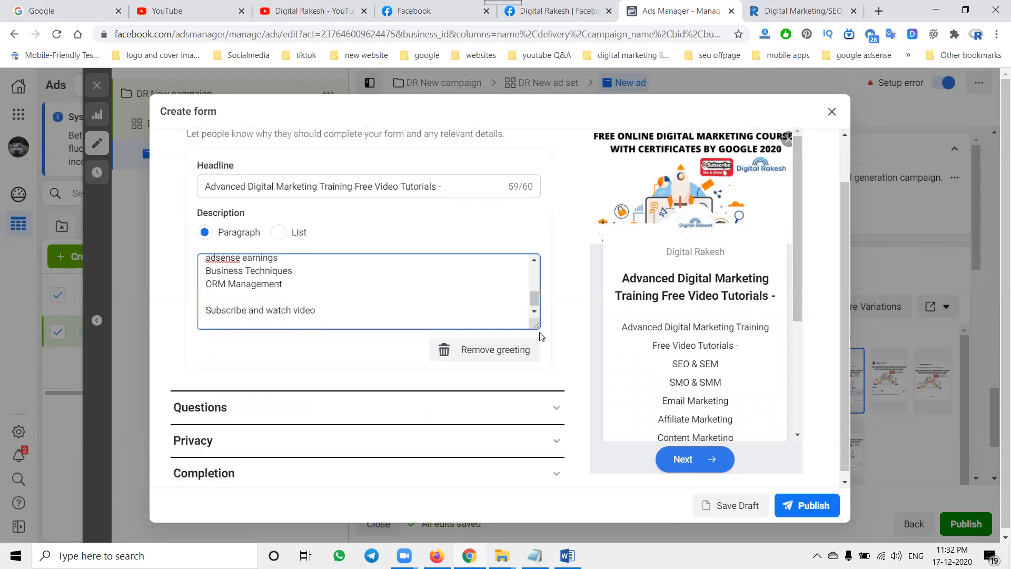
click(482, 402)
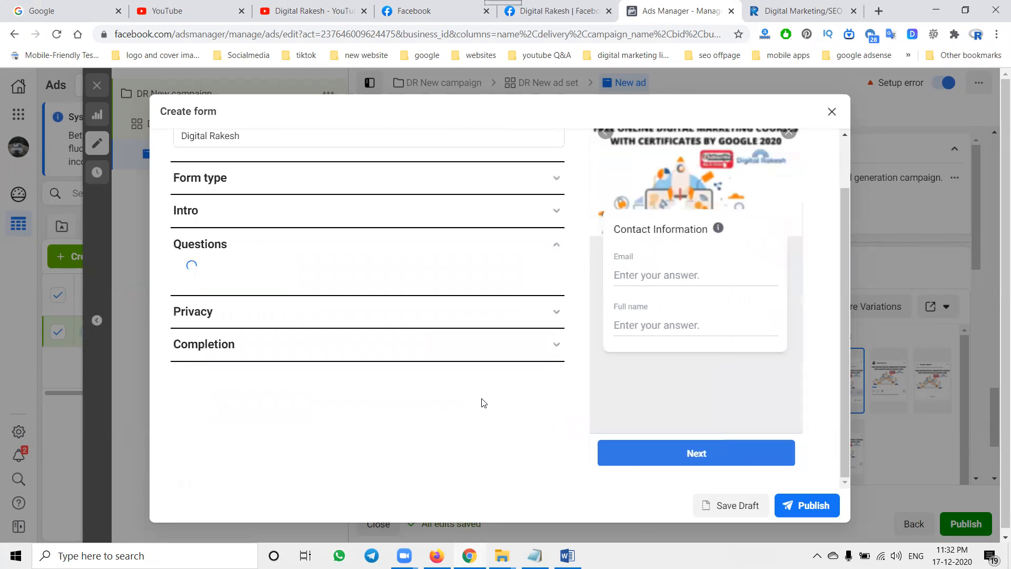
scroll(469, 348, down, 1)
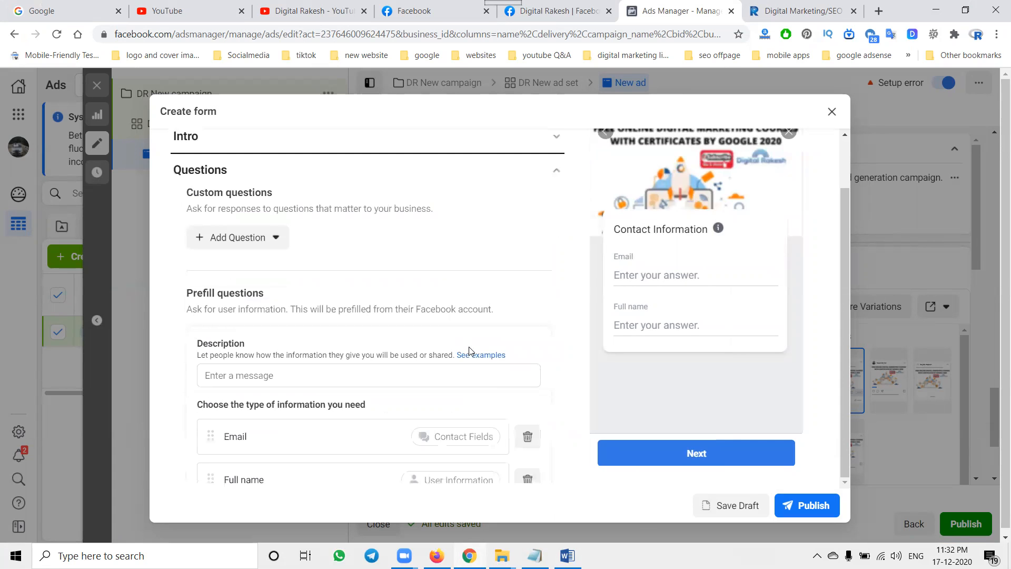
scroll(437, 349, down, 2)
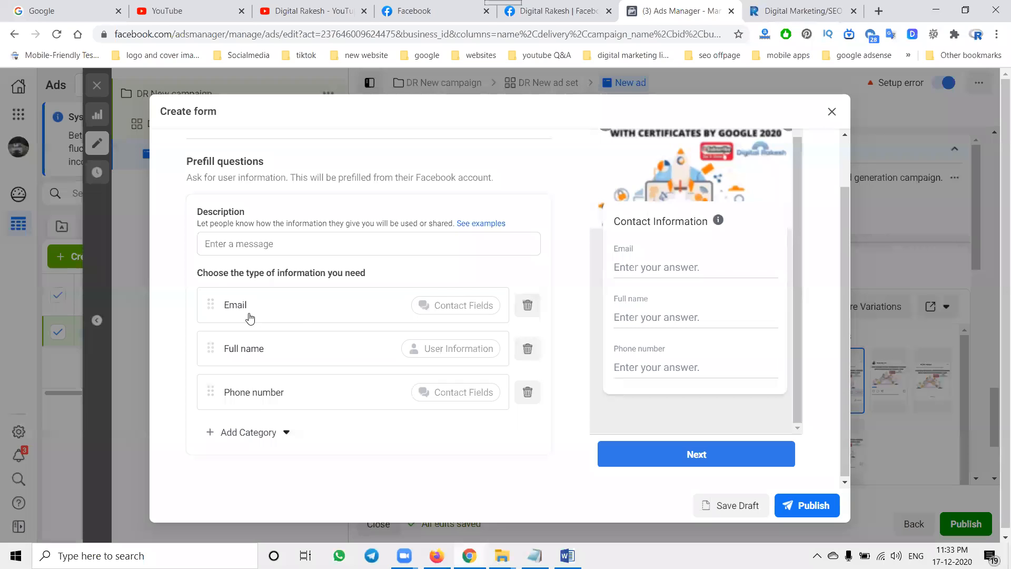
drag(206, 349, 206, 305)
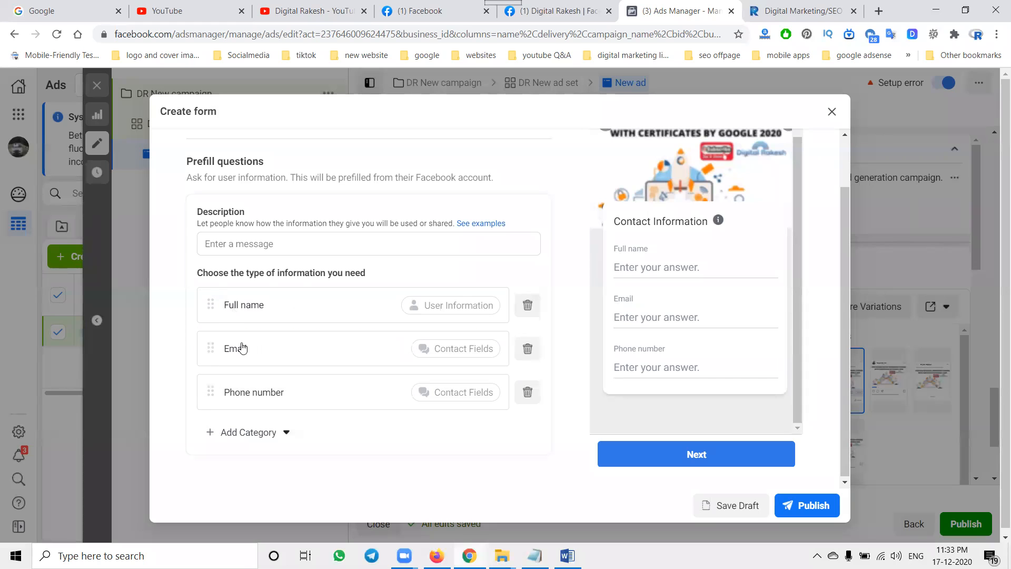
click(263, 430)
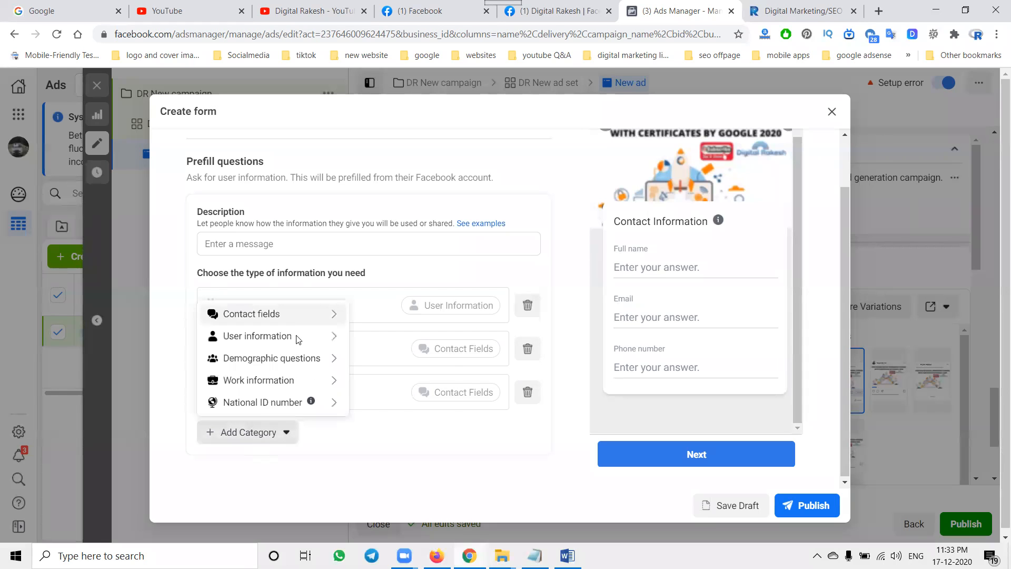
mouse_move(298, 316)
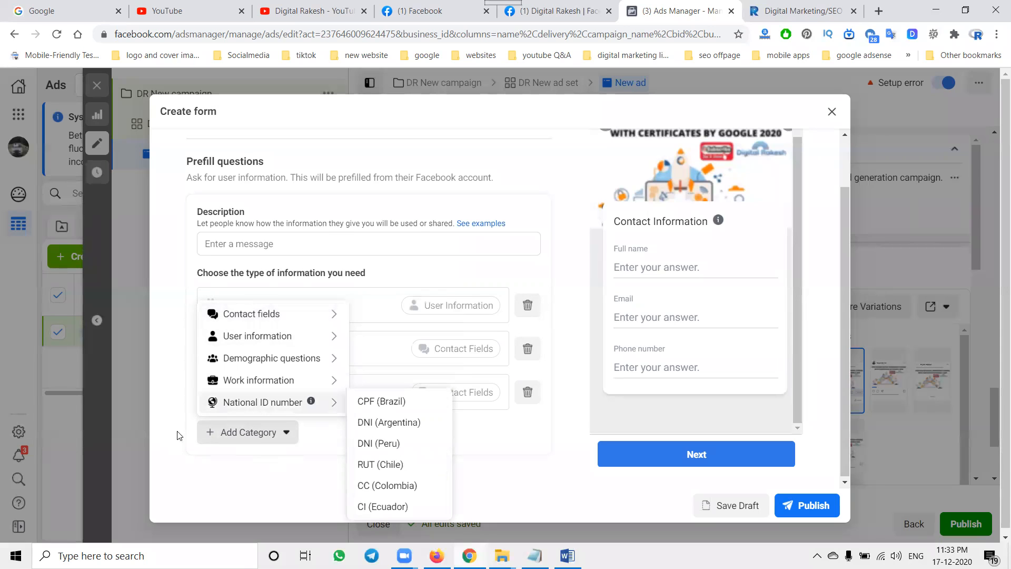
click(573, 387)
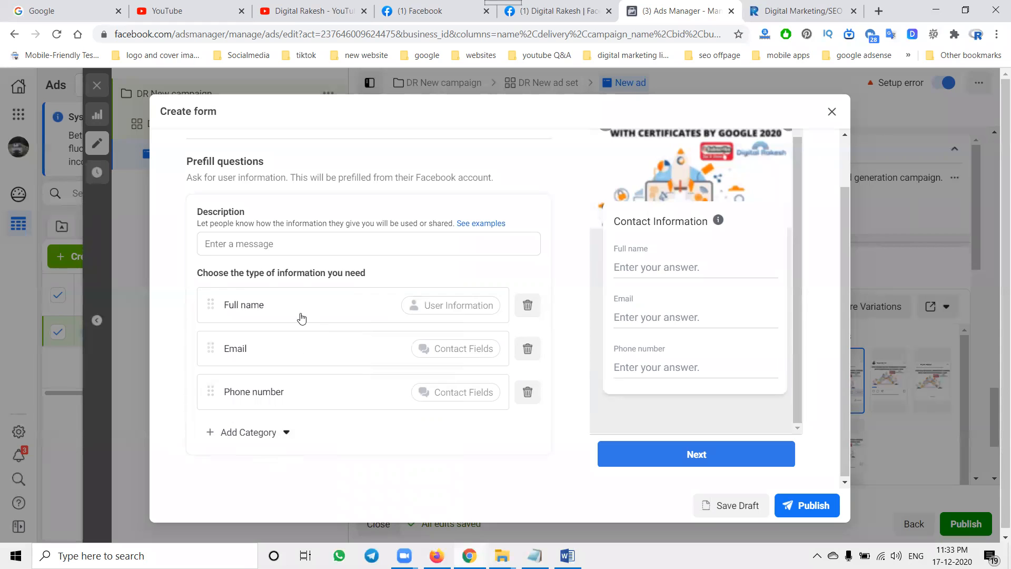
scroll(542, 430, down, 2)
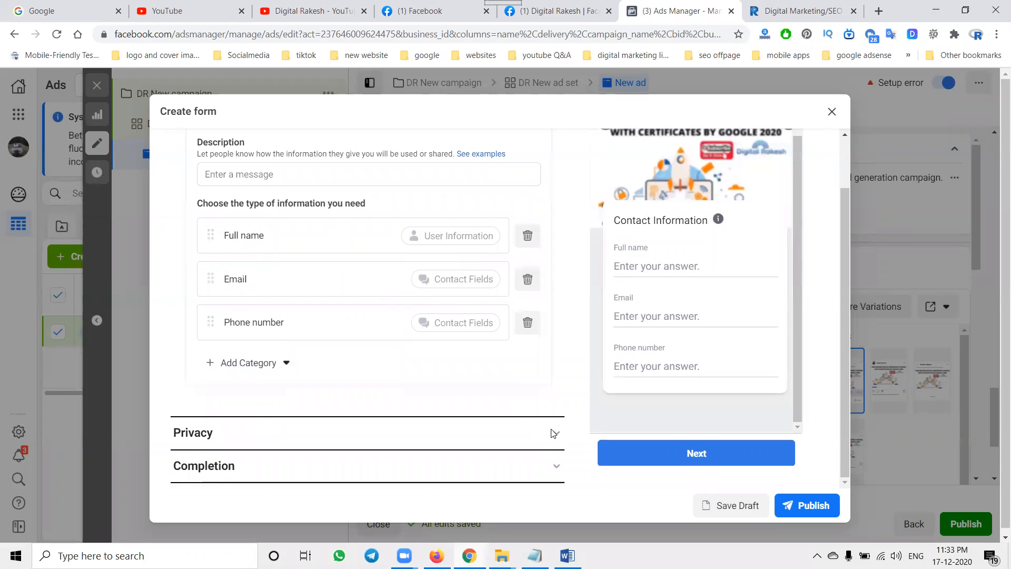
click(551, 434)
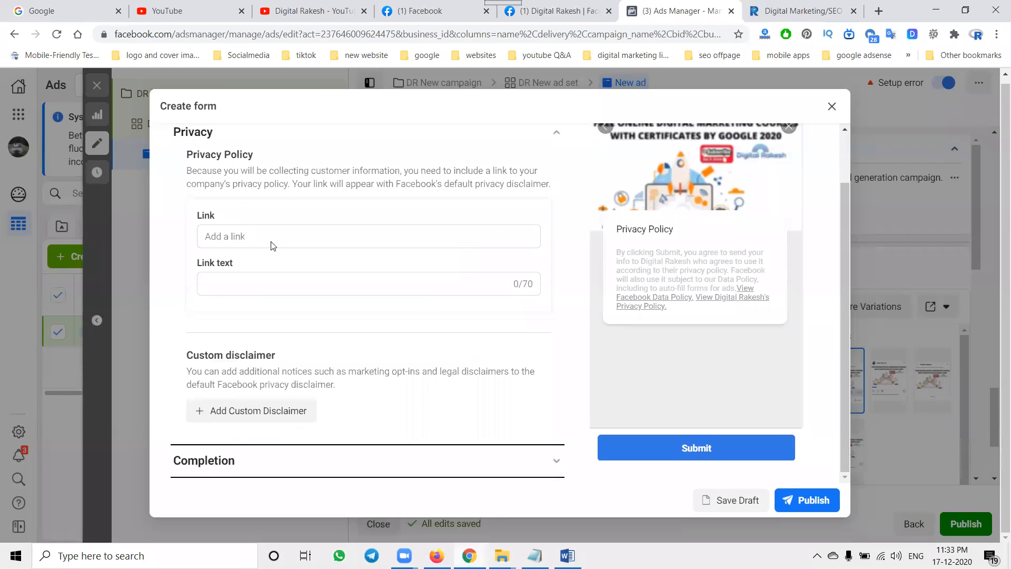
click(265, 241)
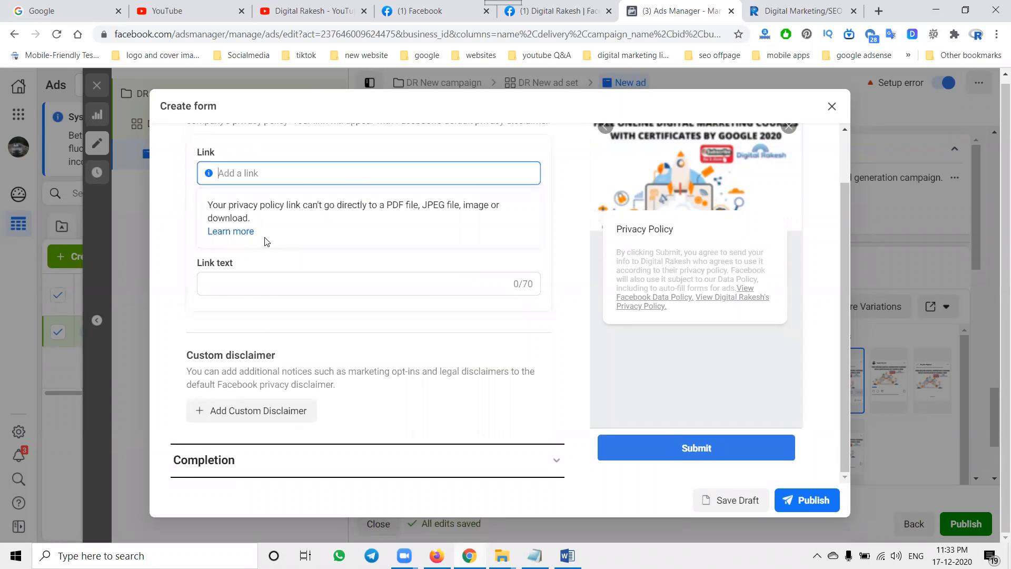
key(alt+Tab)
scroll(302, 345, down, 3)
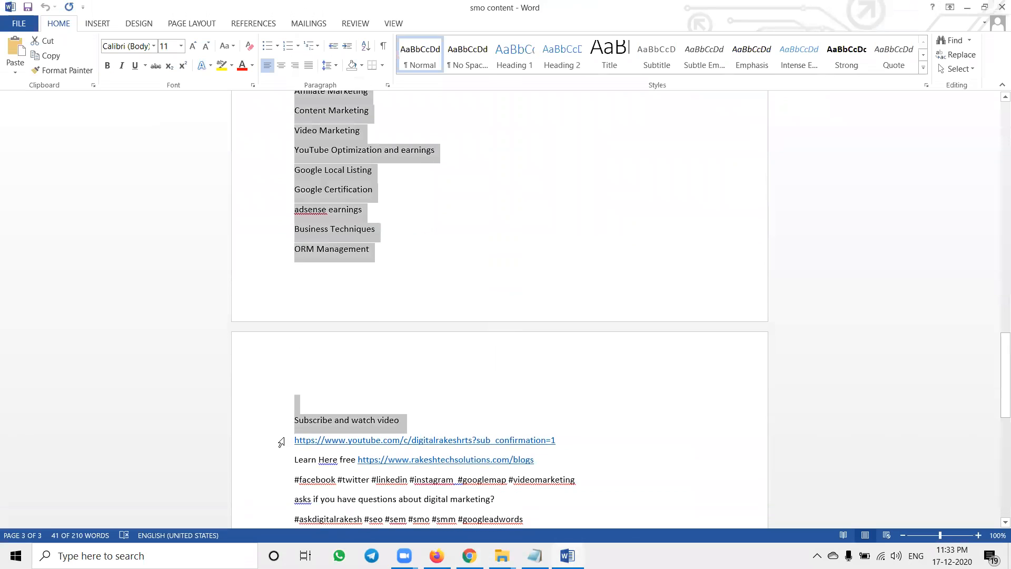
click(281, 442)
key(ctrl+c)
key(alt+Tab)
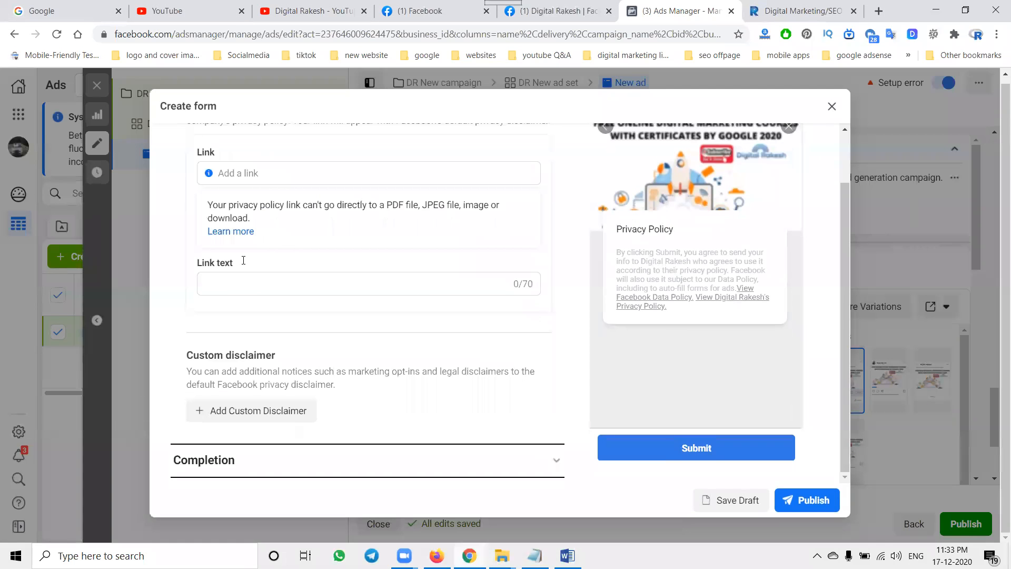
click(244, 173)
key(ctrl+v)
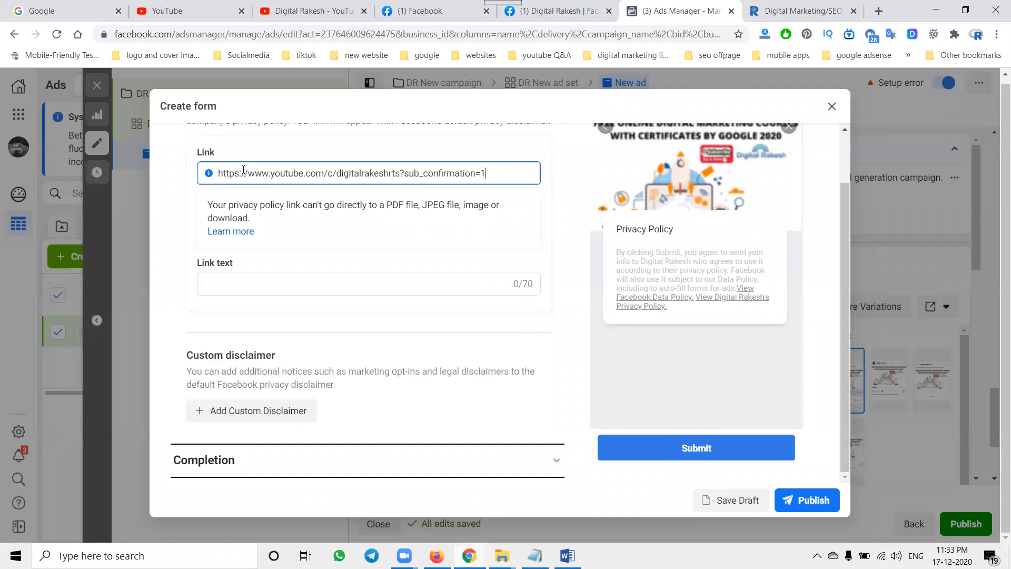
- Set the privacy policy's link text to "Subscribe and watch video", copied from the Word document
key(alt+Tab)
click(245, 425)
key(ctrl+c)
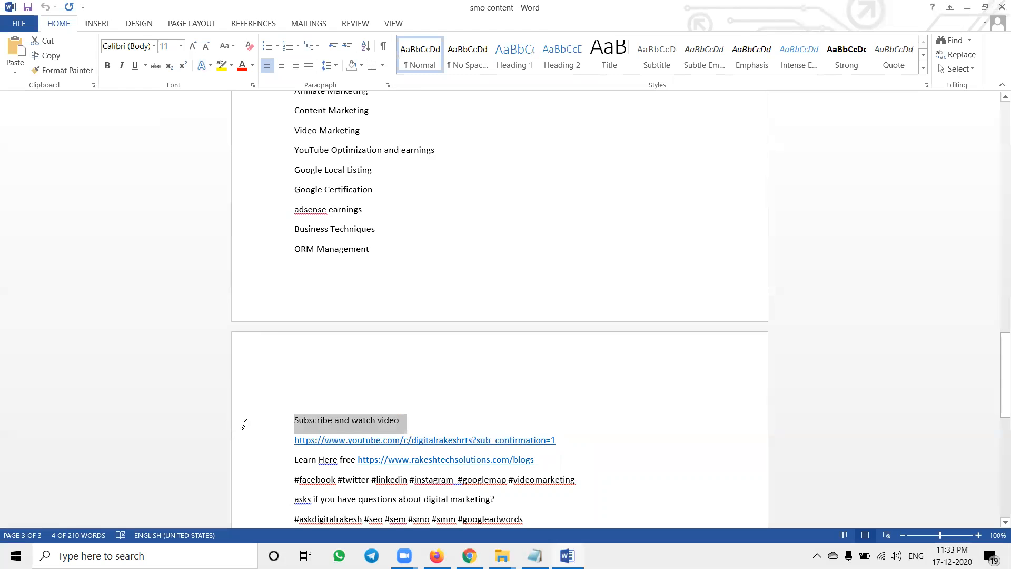
key(alt+Tab)
click(275, 285)
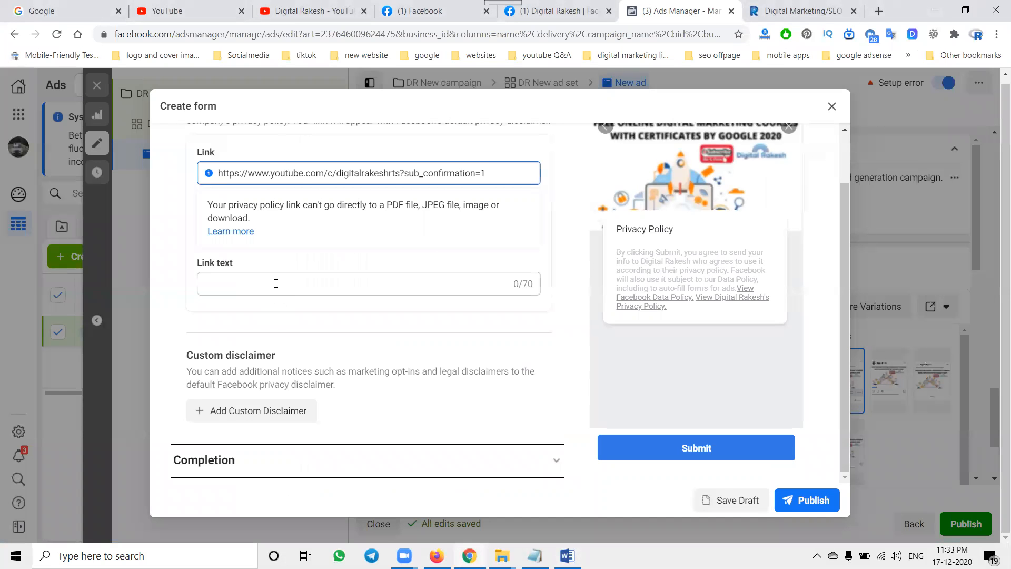
key(ctrl+v)
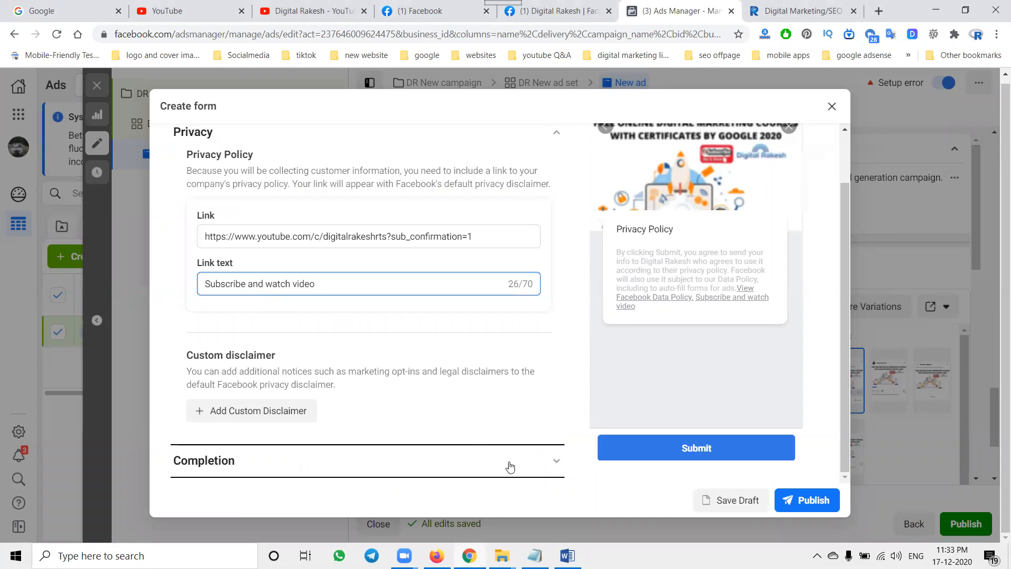
- In the form's completion message, replace the description with "Thank you Watching Our Videos - Subscribe Our channel"
click(545, 458)
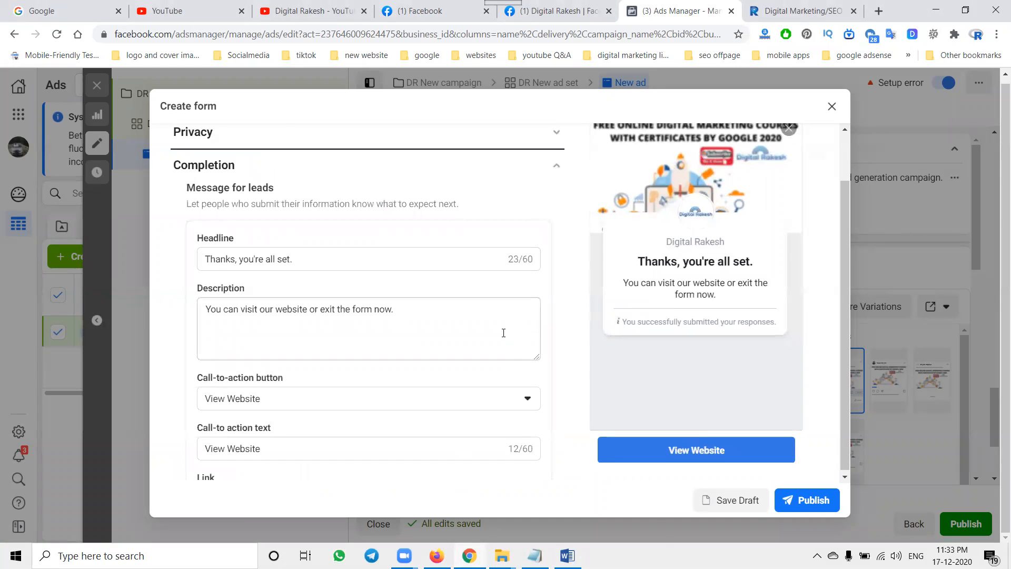
scroll(504, 333, down, 1)
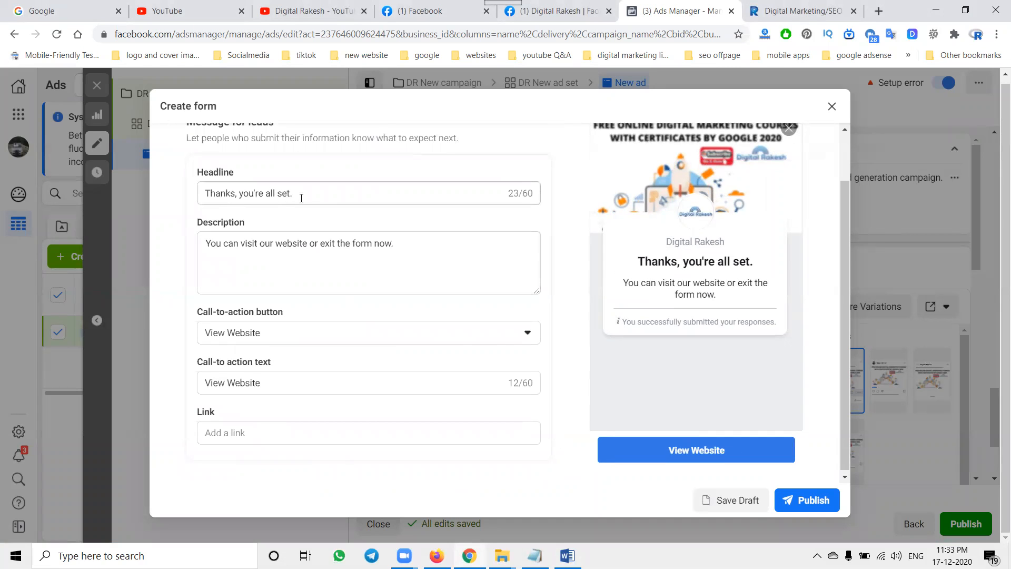
double_click(288, 245)
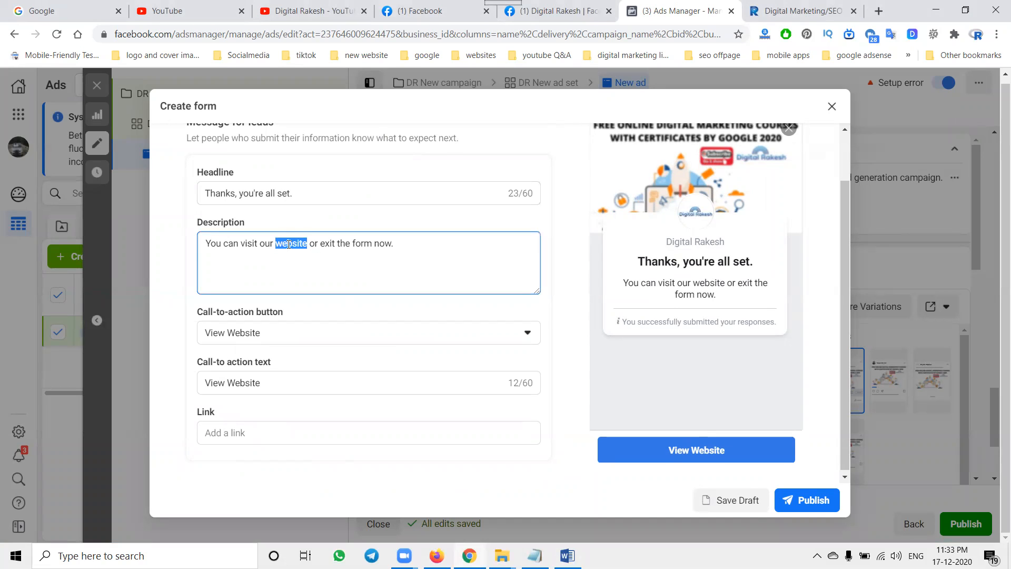
triple_click(289, 244)
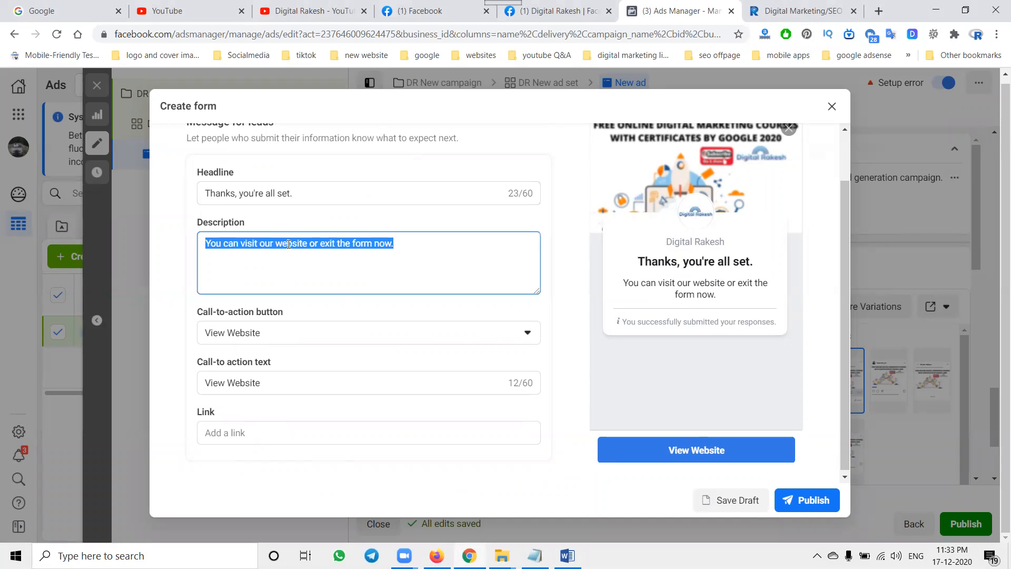
text(Thank you Watching)
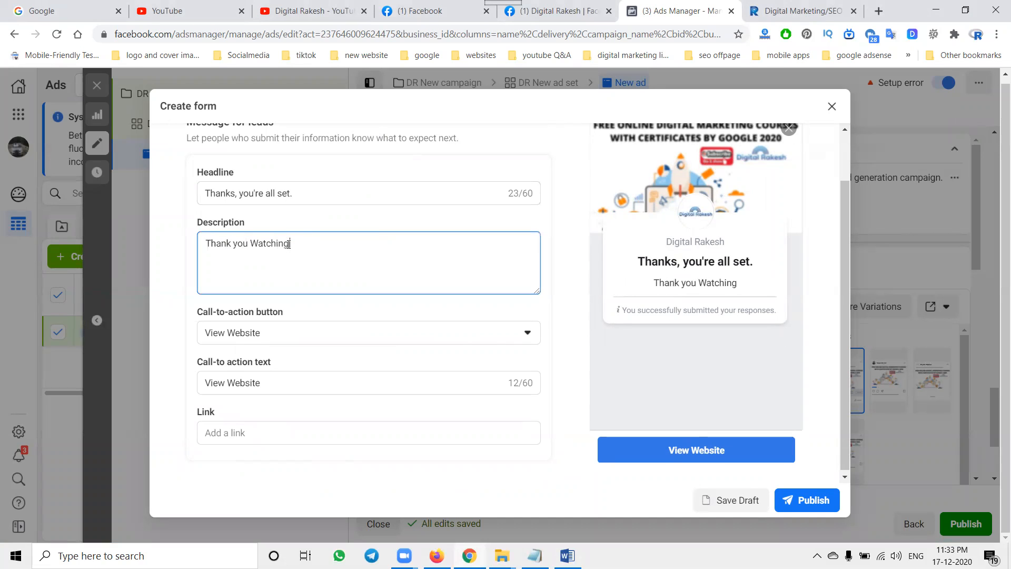
text( Our Videos)
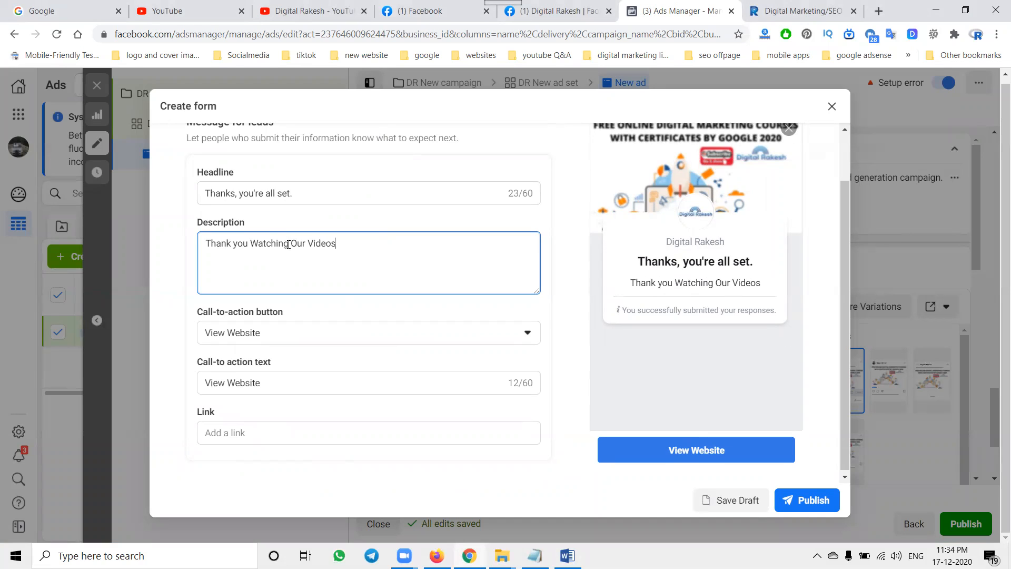
text( - Subscribe Our channel)
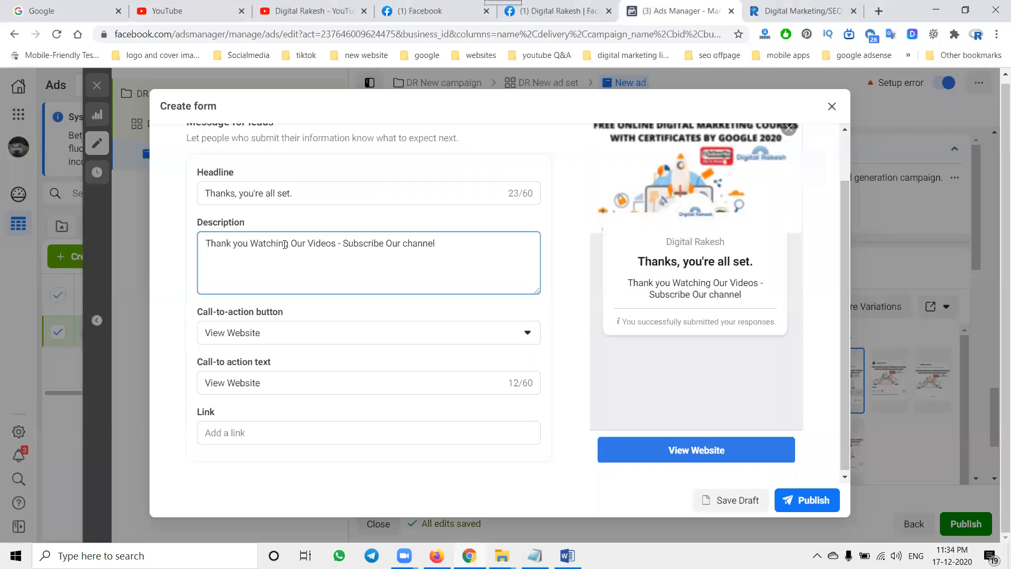
click(245, 340)
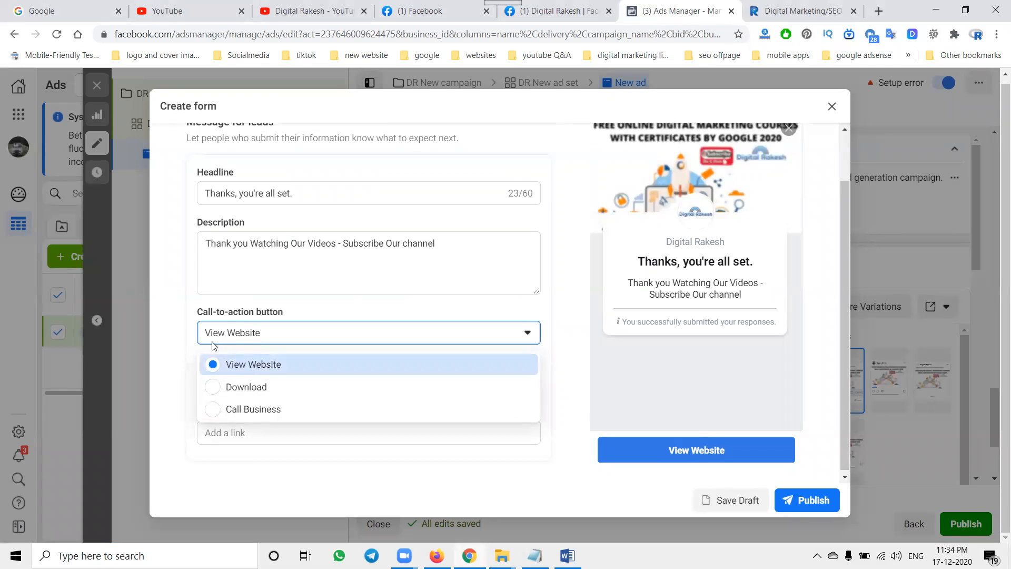
click(192, 324)
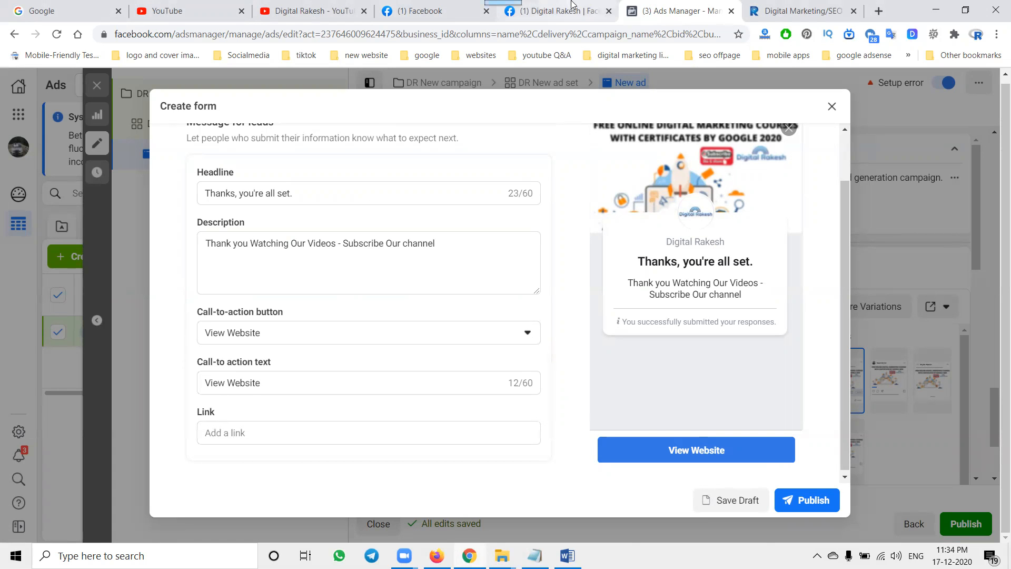
click(798, 11)
click(758, 132)
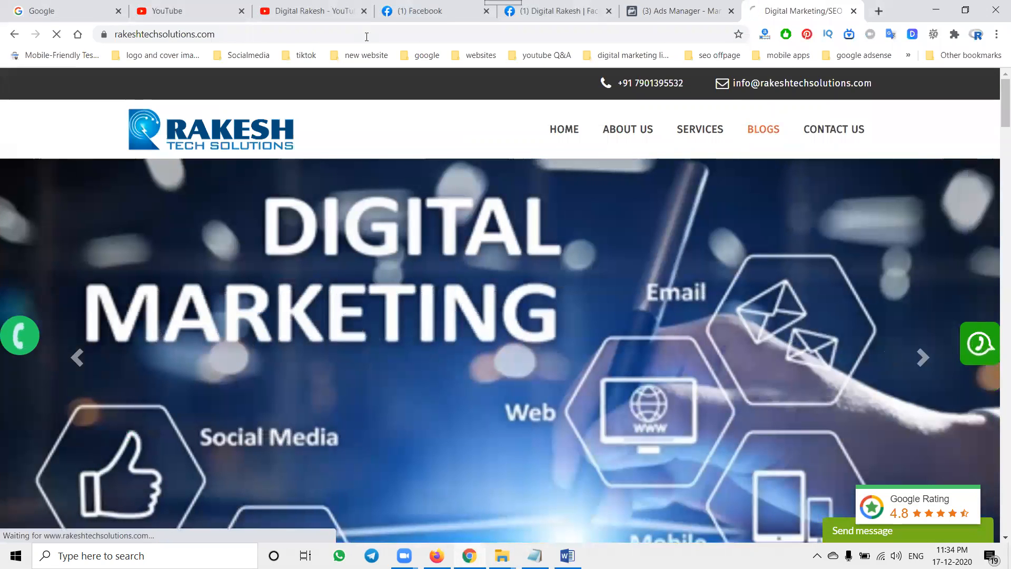
click(348, 35)
key(ctrl+c)
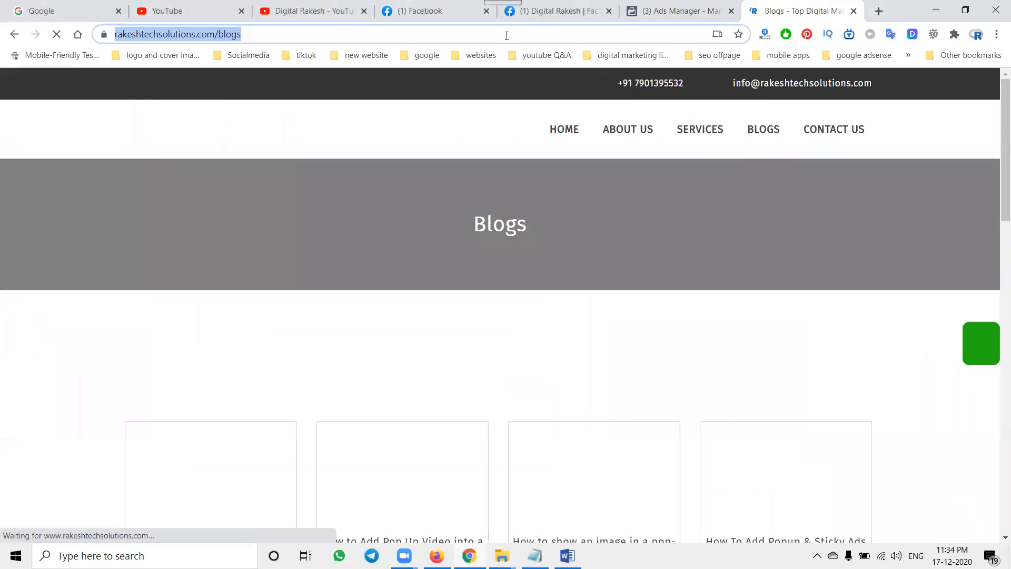
click(558, 6)
click(654, 8)
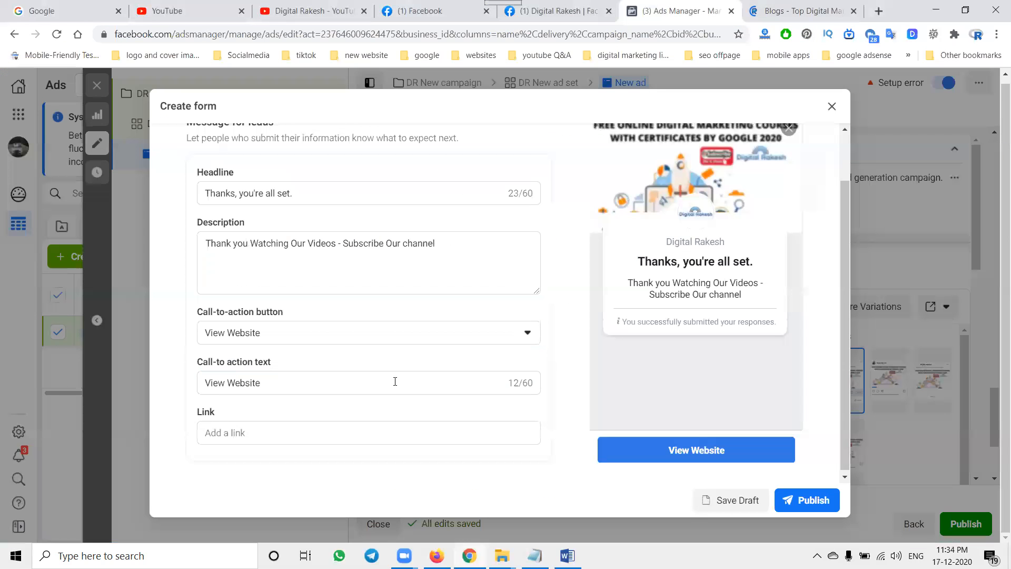
click(272, 441)
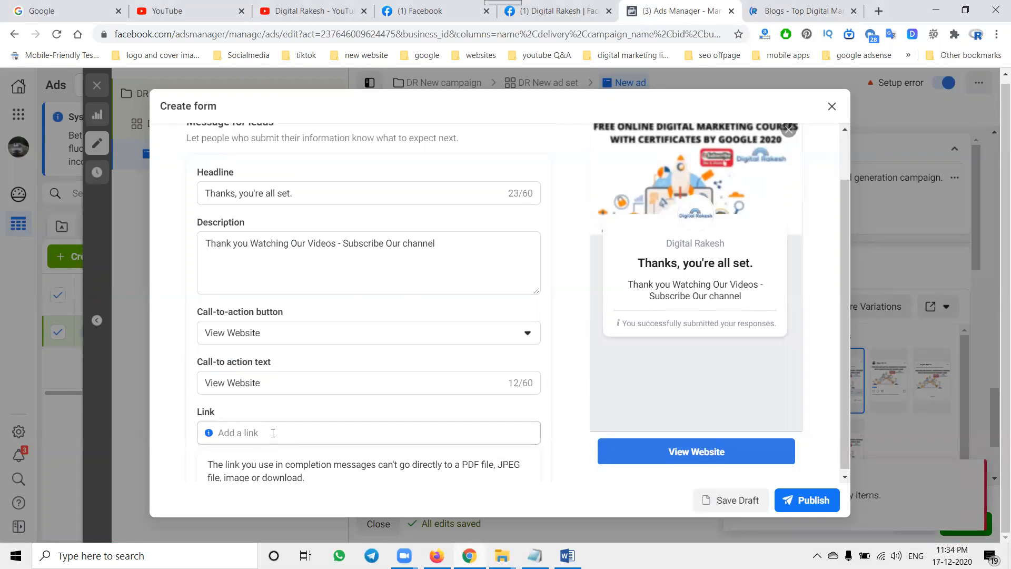
key(ctrl+v)
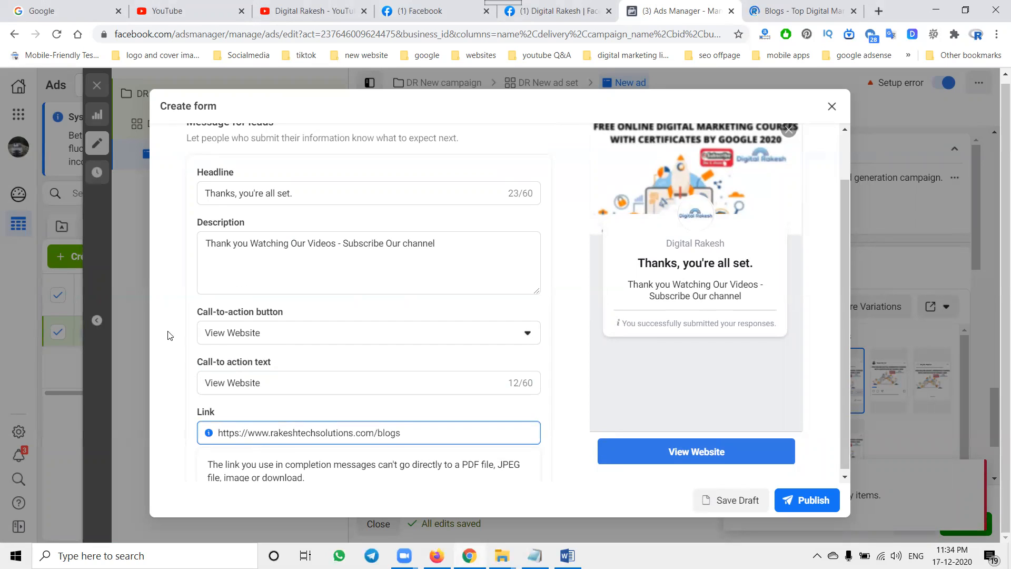
- Set the prefill questions' description to "Contact Form" and publish the form
scroll(171, 336, down, 1)
scroll(172, 334, down, 1)
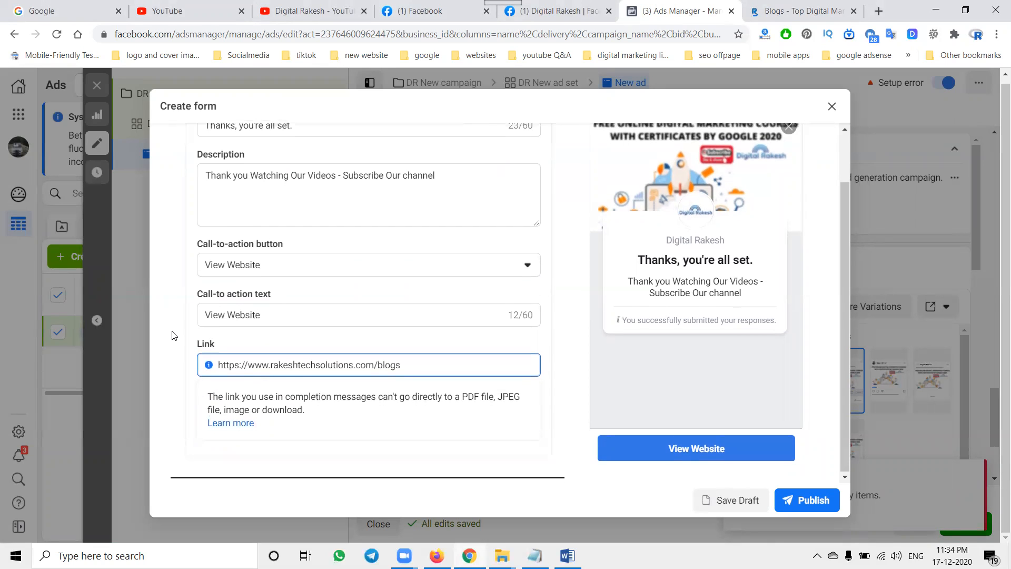
click(789, 501)
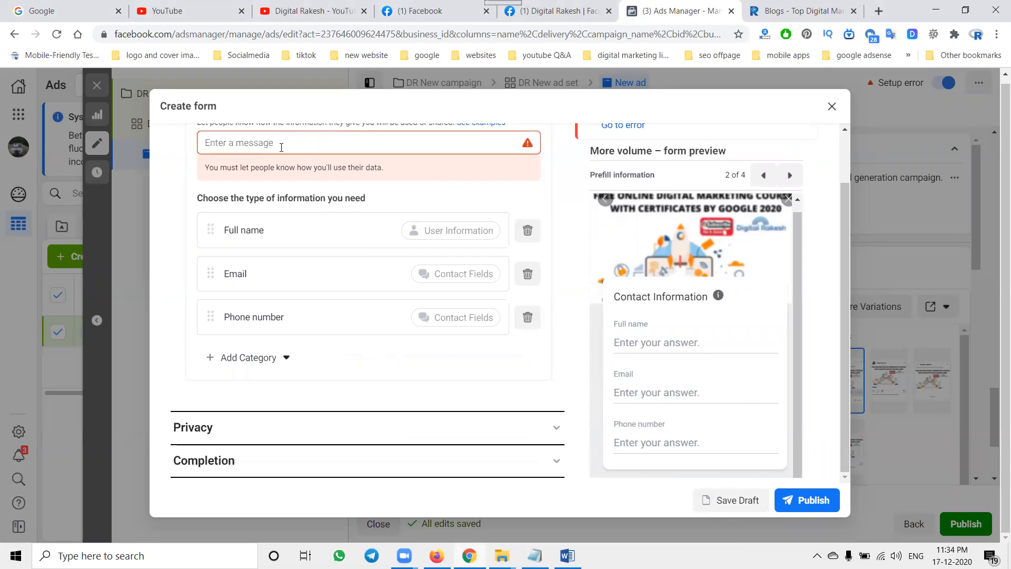
text(Con)
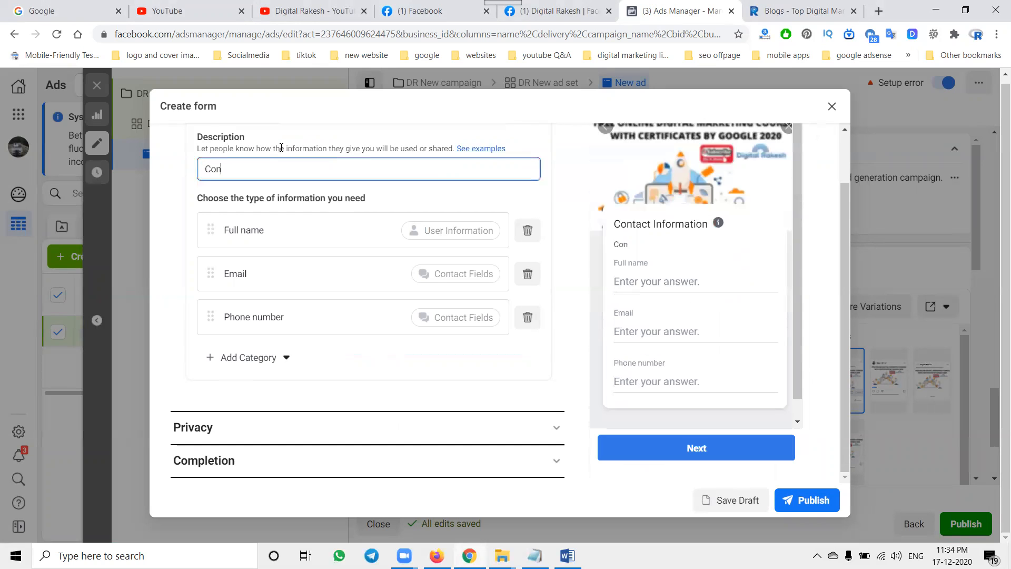
text(tact Form)
click(721, 449)
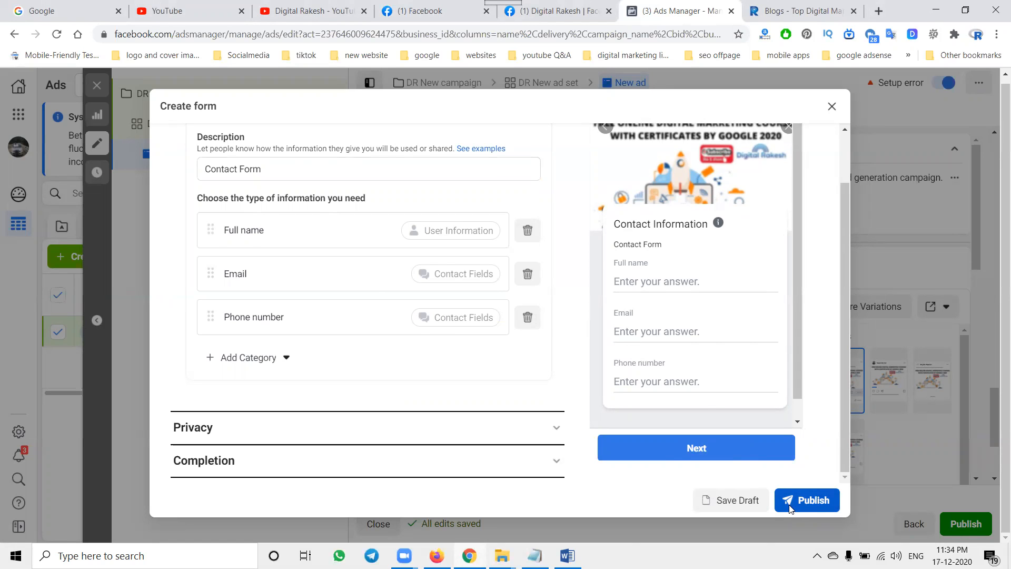
click(807, 500)
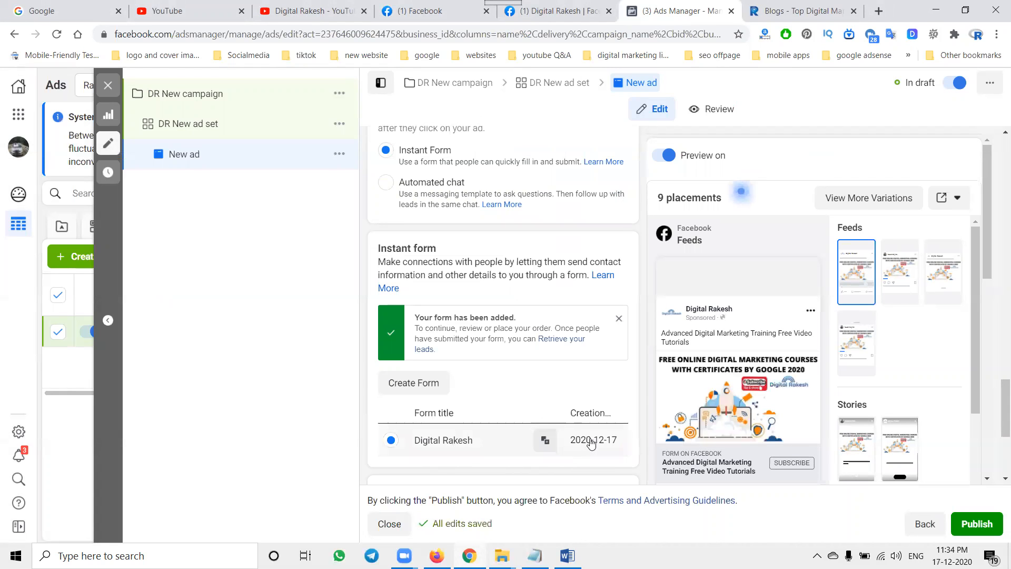
- Open the Digital Rakesh Page's Publishing Tools, dismiss the notification, and return to Ads Manager
click(579, 14)
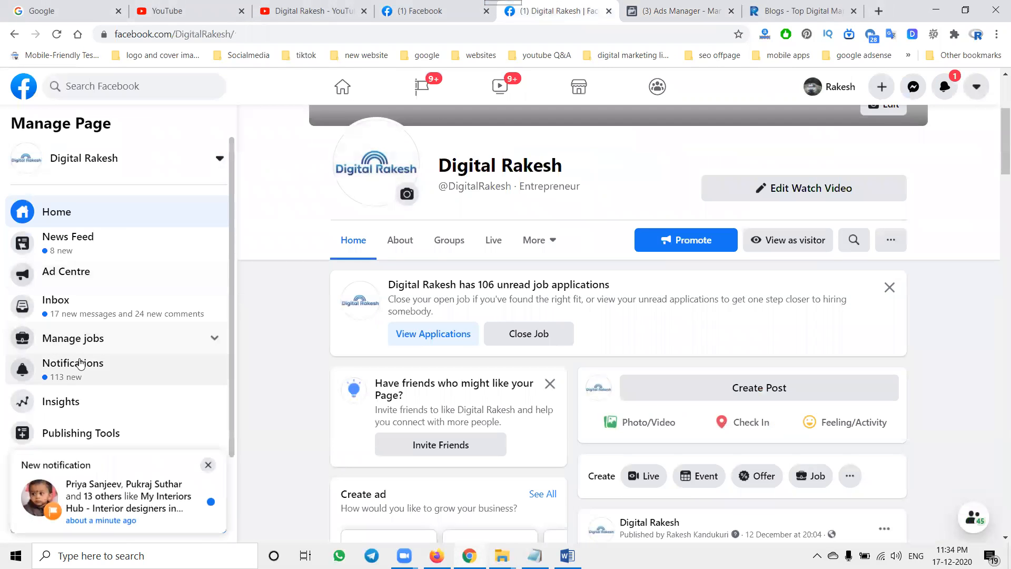
click(95, 433)
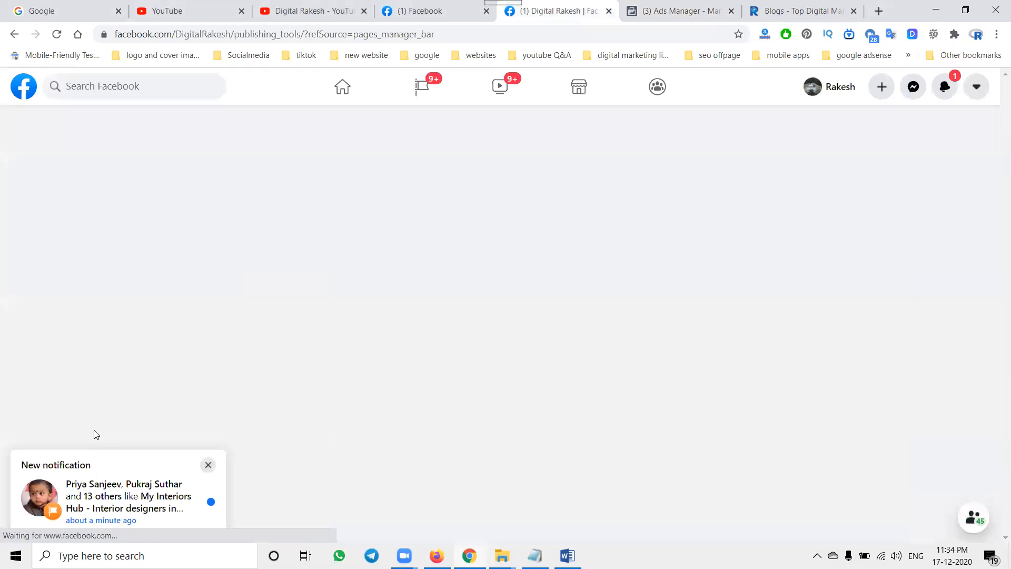
click(209, 467)
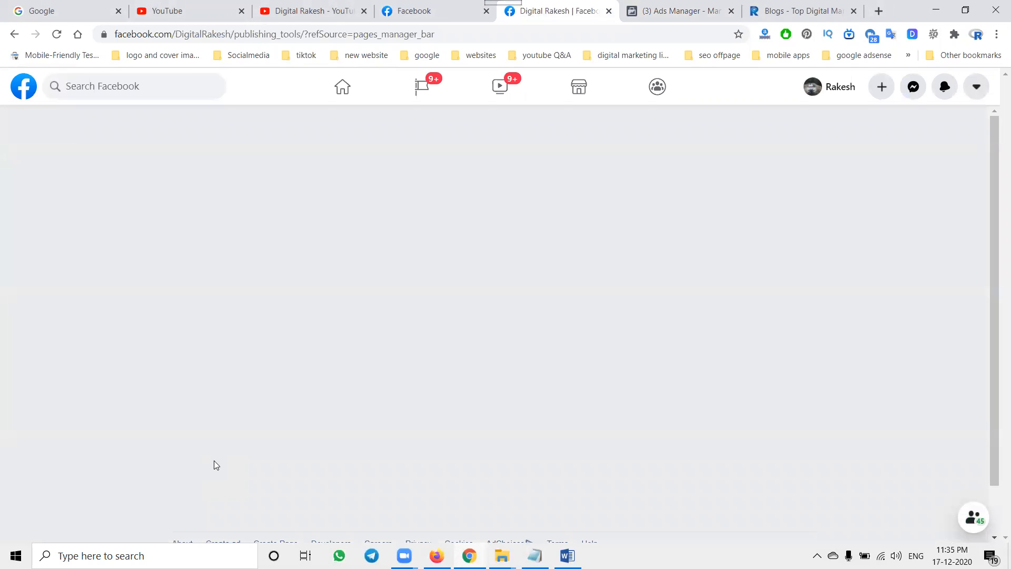
click(653, 8)
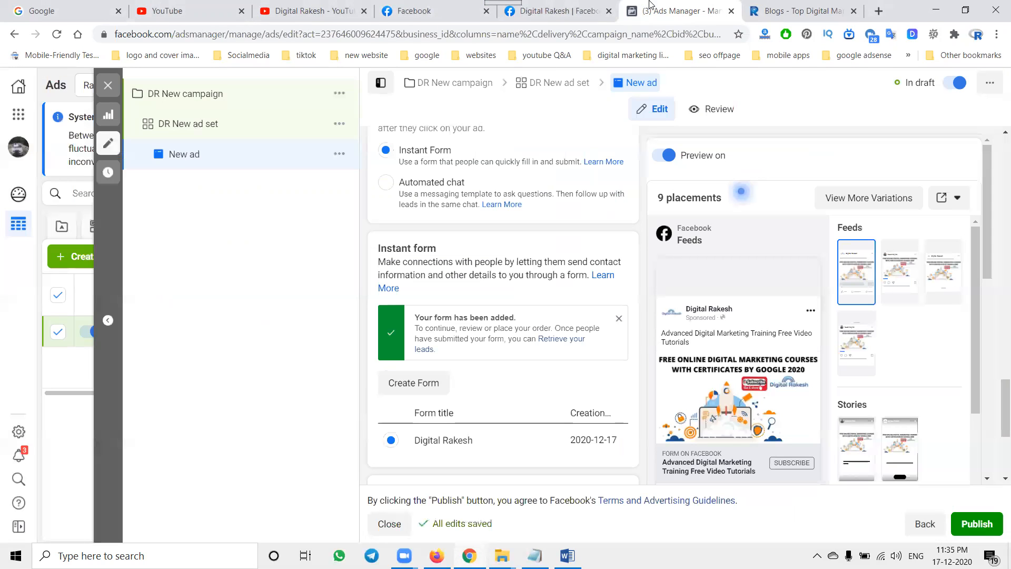
- Review the rest of the ad's settings and examine how the ad appears across all available Facebook and Instagram placements
scroll(572, 343, down, 4)
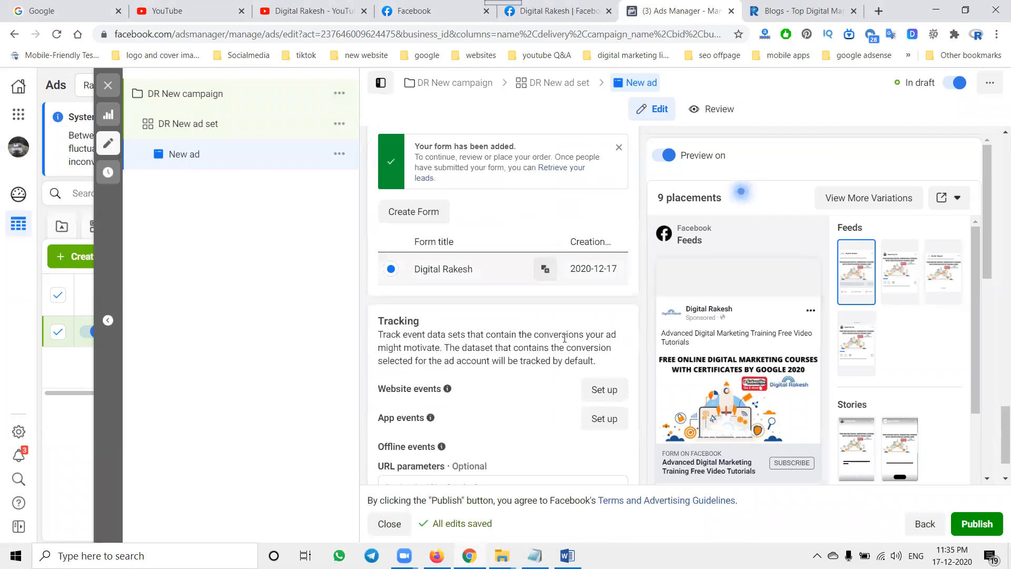
scroll(570, 350, down, 1)
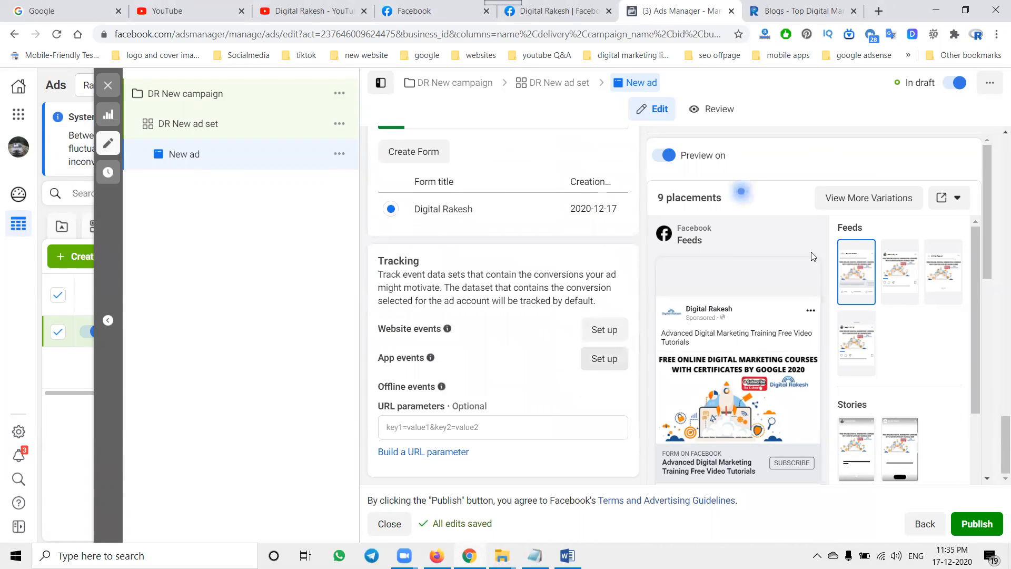
click(948, 199)
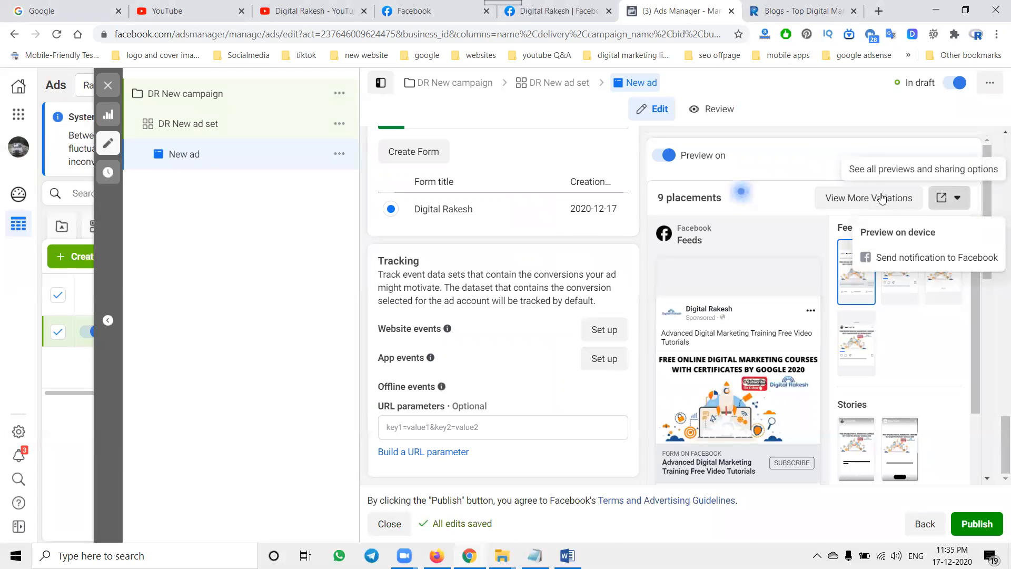
click(832, 199)
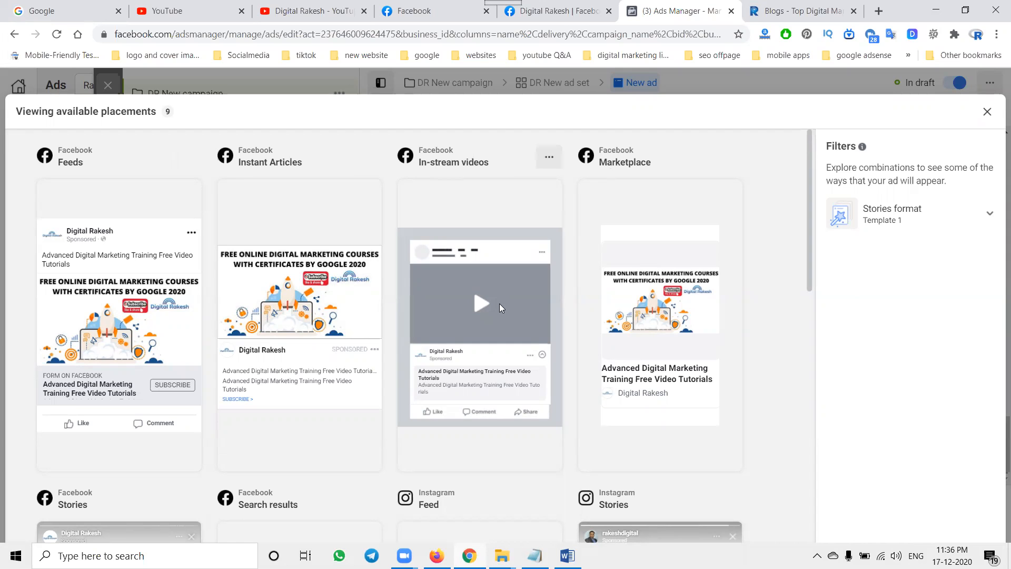
scroll(432, 294, down, 1)
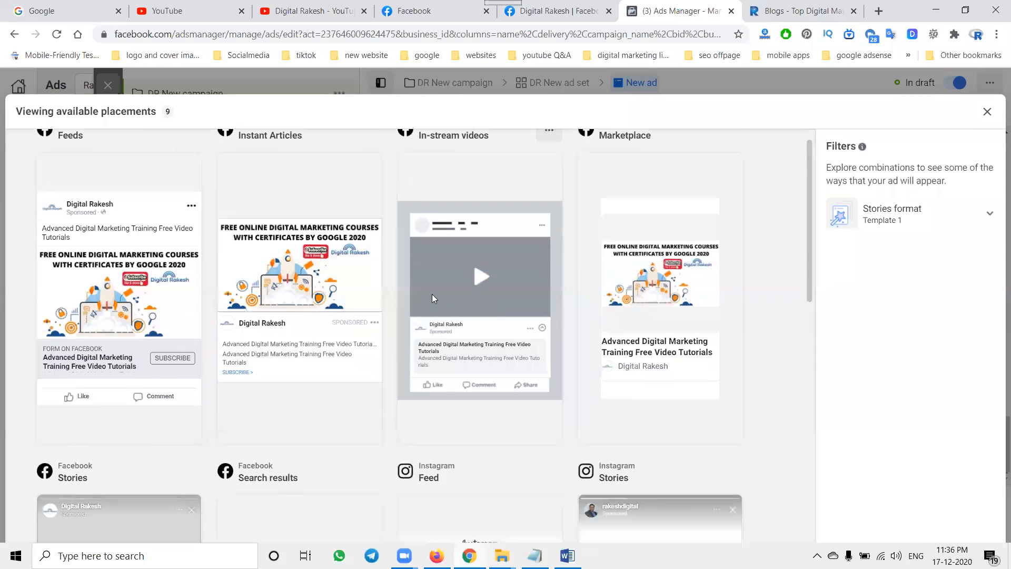
scroll(432, 294, down, 4)
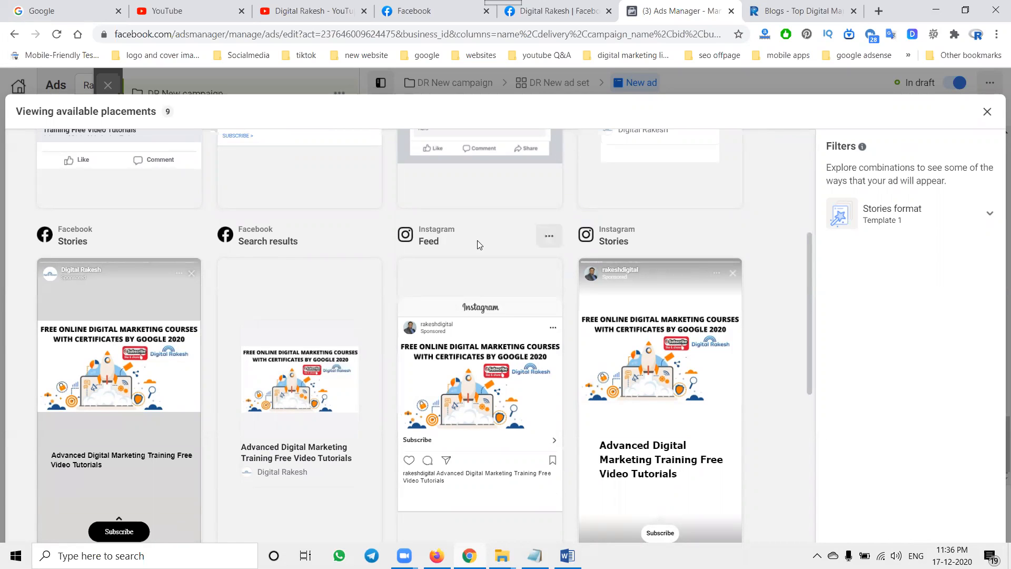
scroll(606, 250, down, 5)
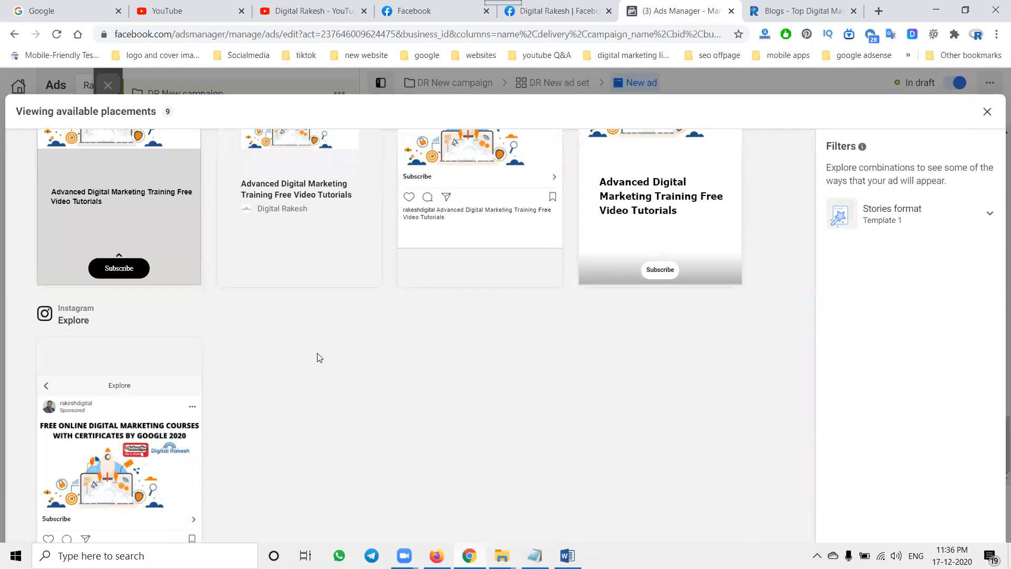
scroll(313, 359, down, 2)
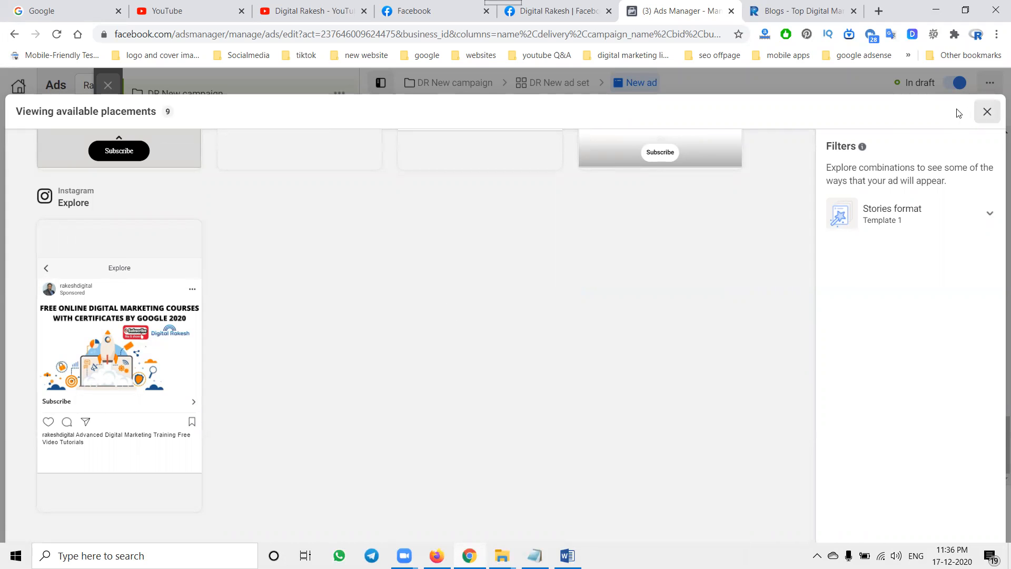
click(987, 111)
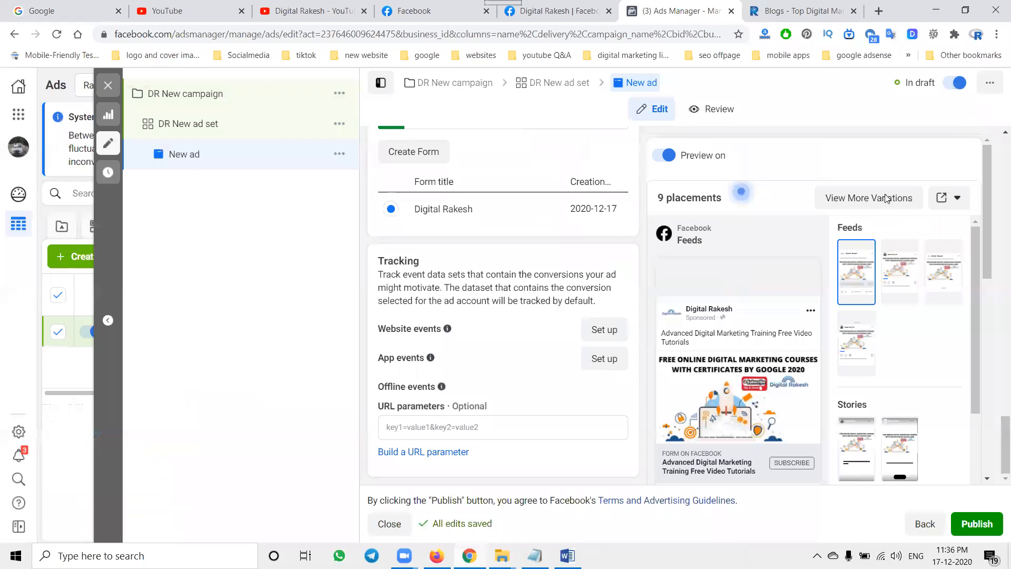
- Publish the new ad together with its campaign and ad set
click(969, 525)
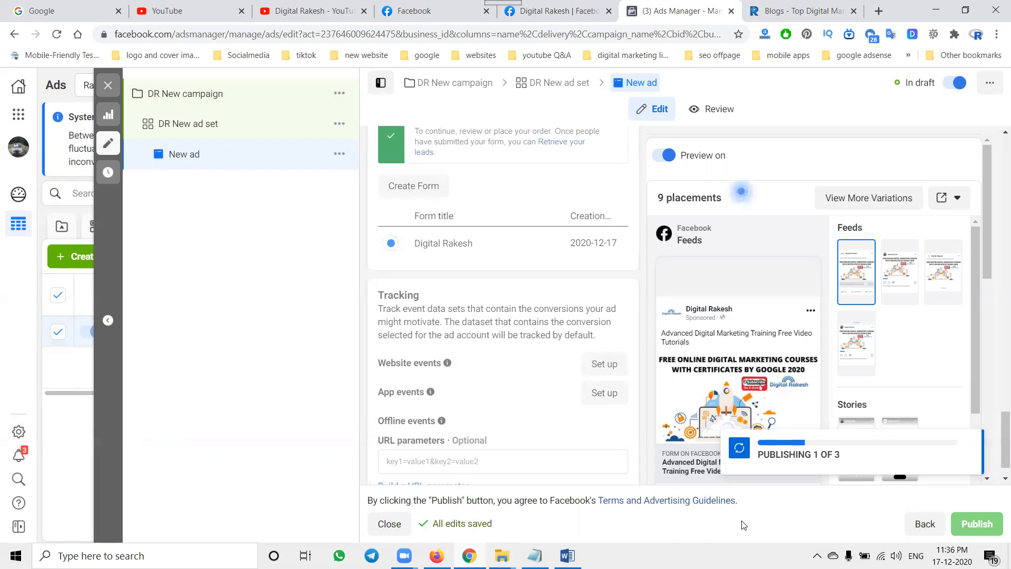
- In the Digital Rakesh Page's Forms Library, dismiss the archiving tip and check the Digital Rakesh form's lead download options
click(557, 12)
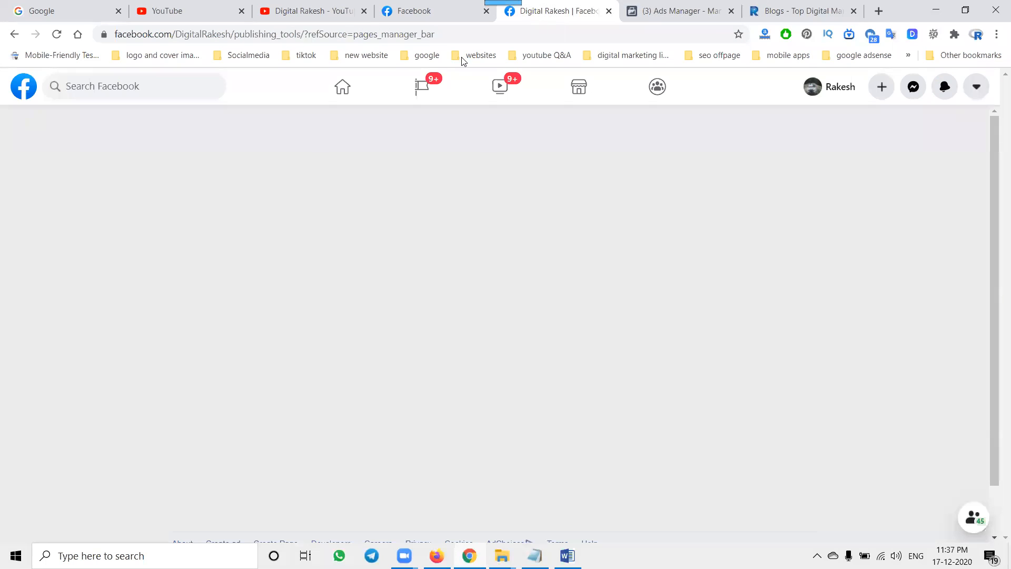
scroll(58, 354, down, 2)
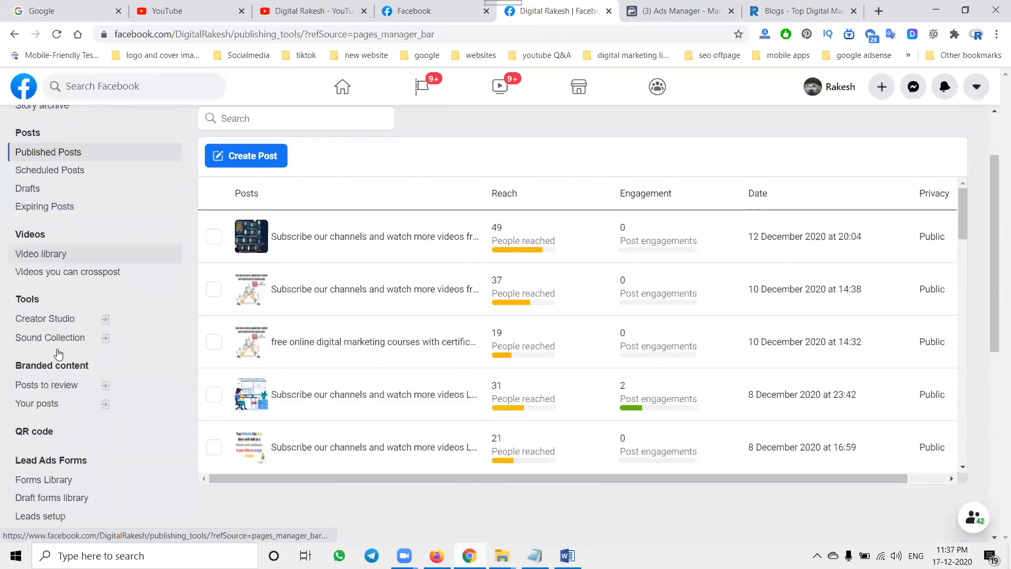
scroll(58, 354, down, 2)
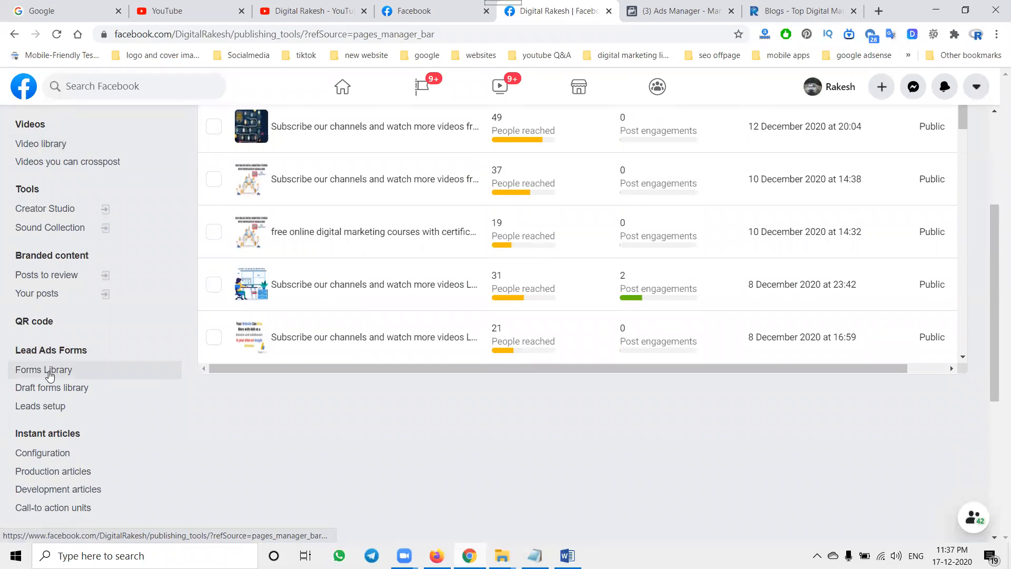
click(50, 372)
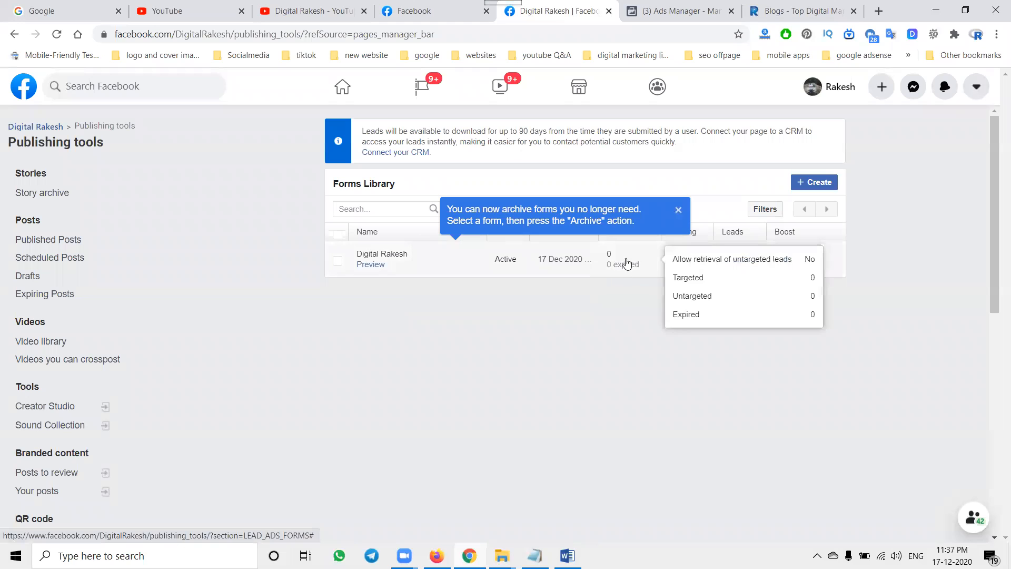
mouse_move(611, 262)
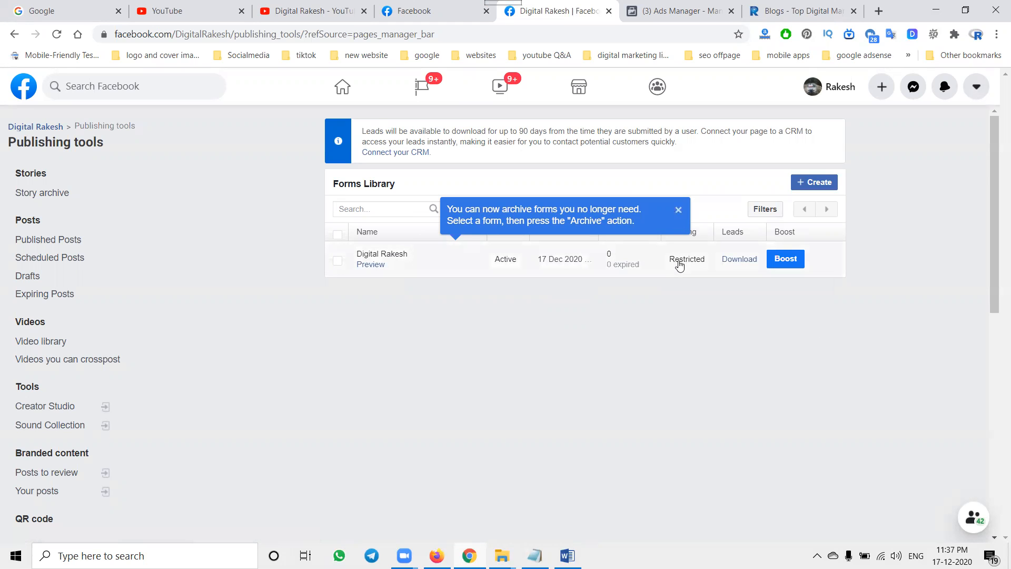
click(678, 209)
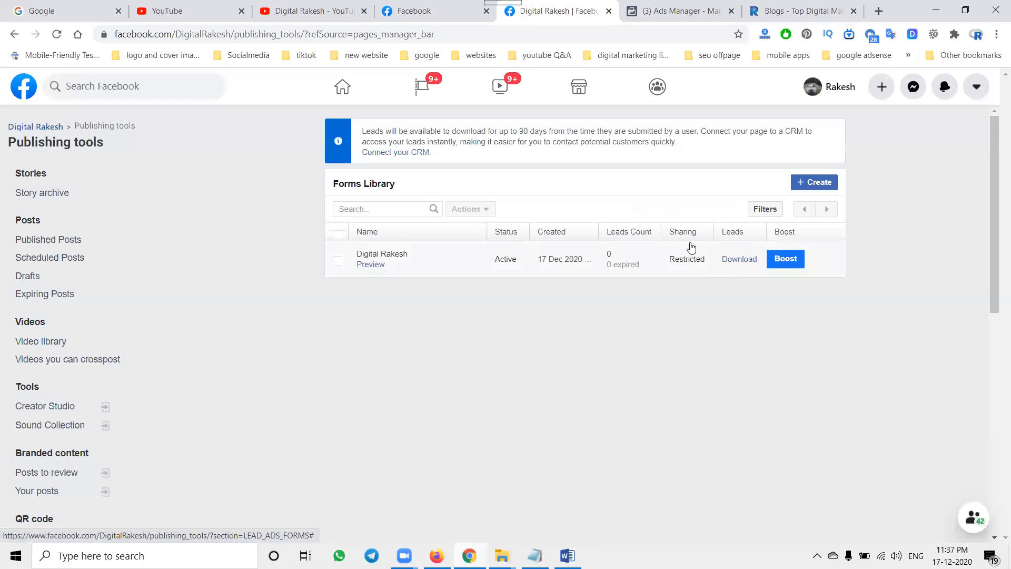
click(732, 259)
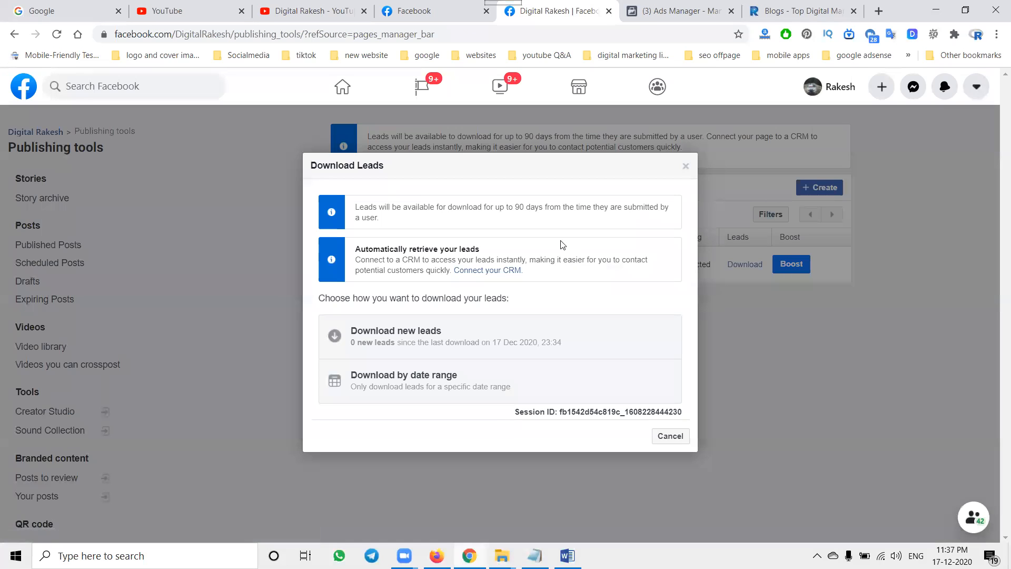
click(686, 166)
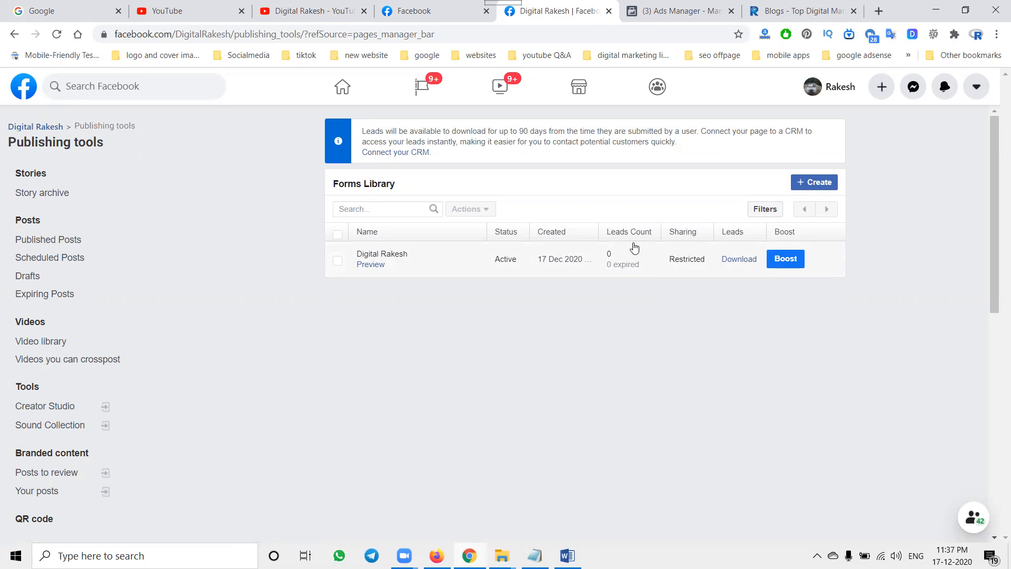
- Close the ad editor in Ads Manager and revisit the lead form in the Page's Forms Library
click(677, 11)
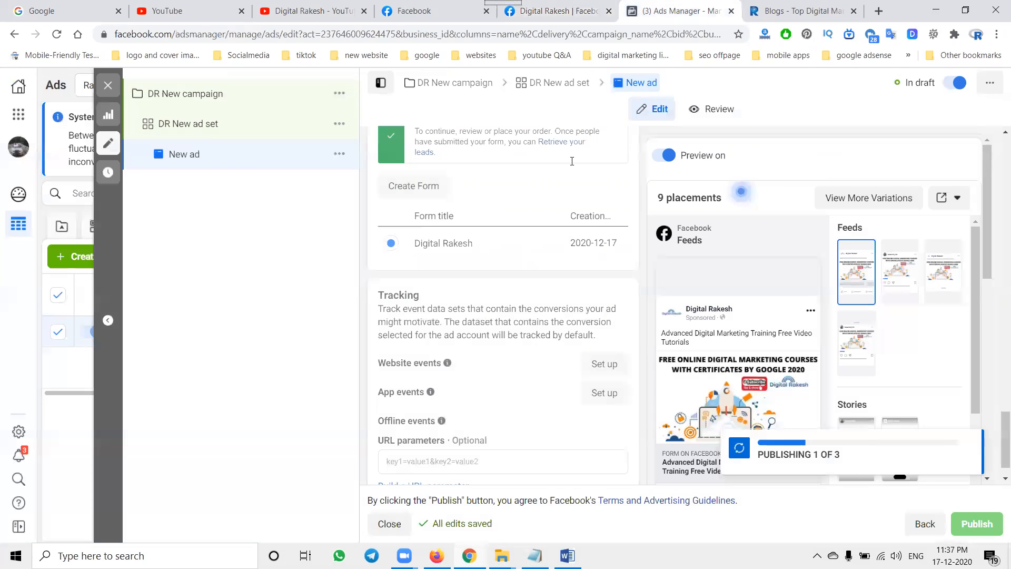
click(109, 86)
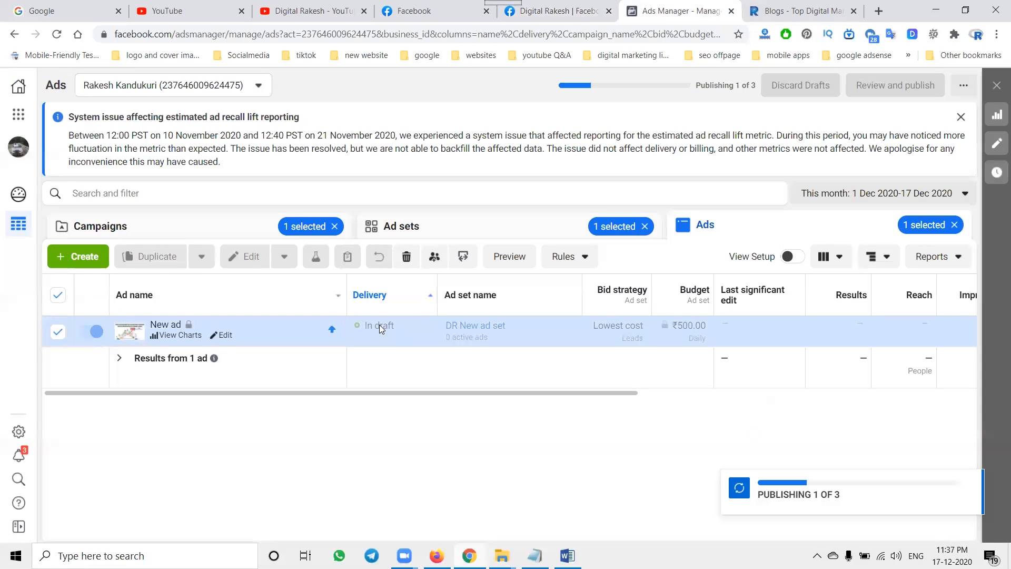
click(571, 17)
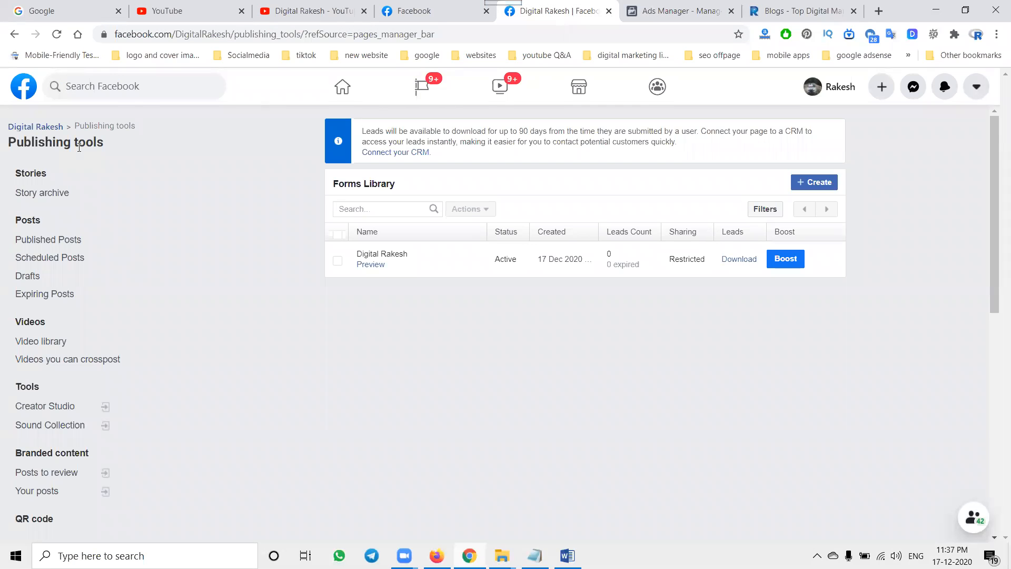
scroll(86, 225, down, 4)
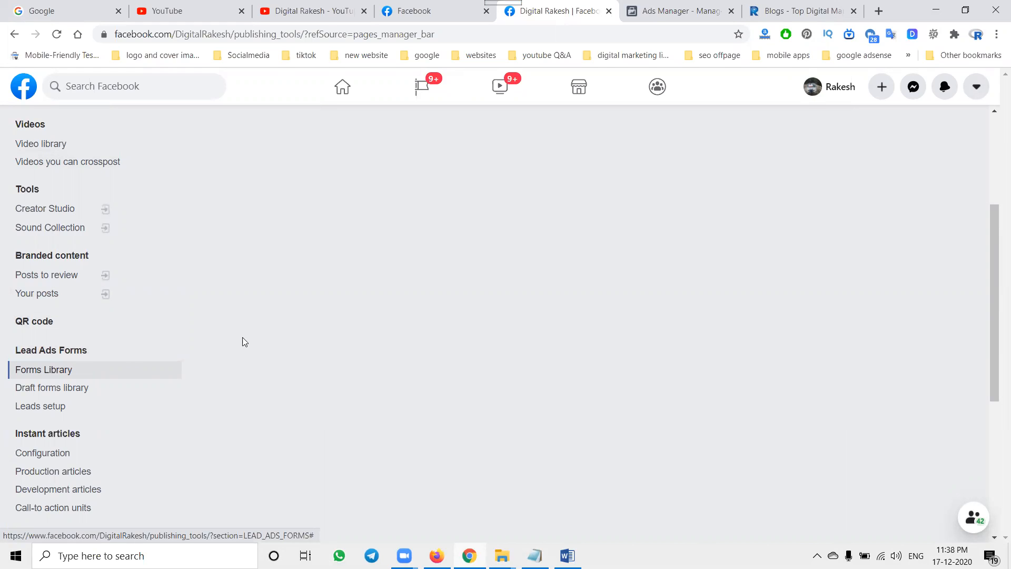
scroll(377, 299, up, 4)
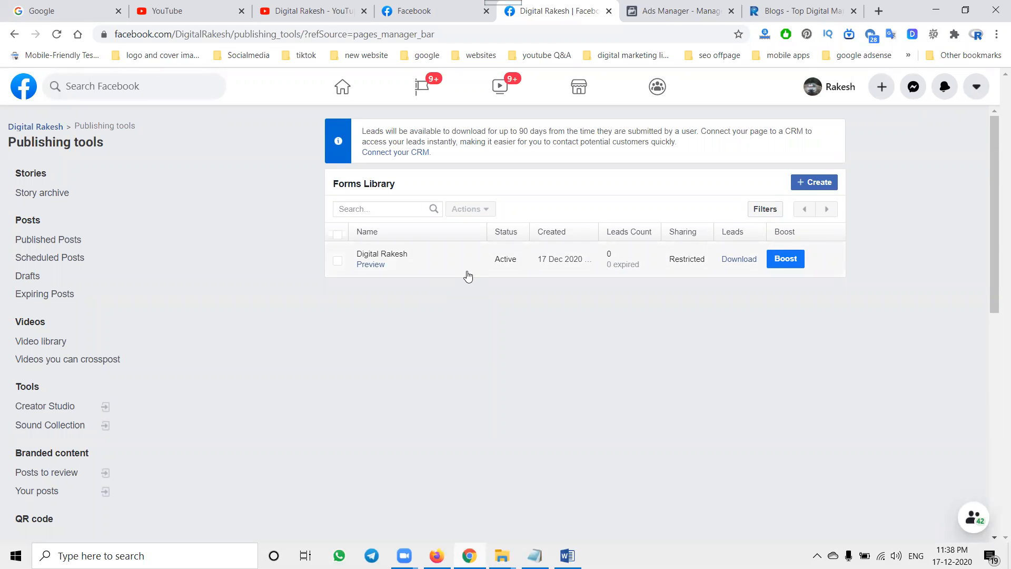
- Check the publishing progress in Ads Manager and switch to the Digital Rakesh YouTube channel's videos
click(659, 10)
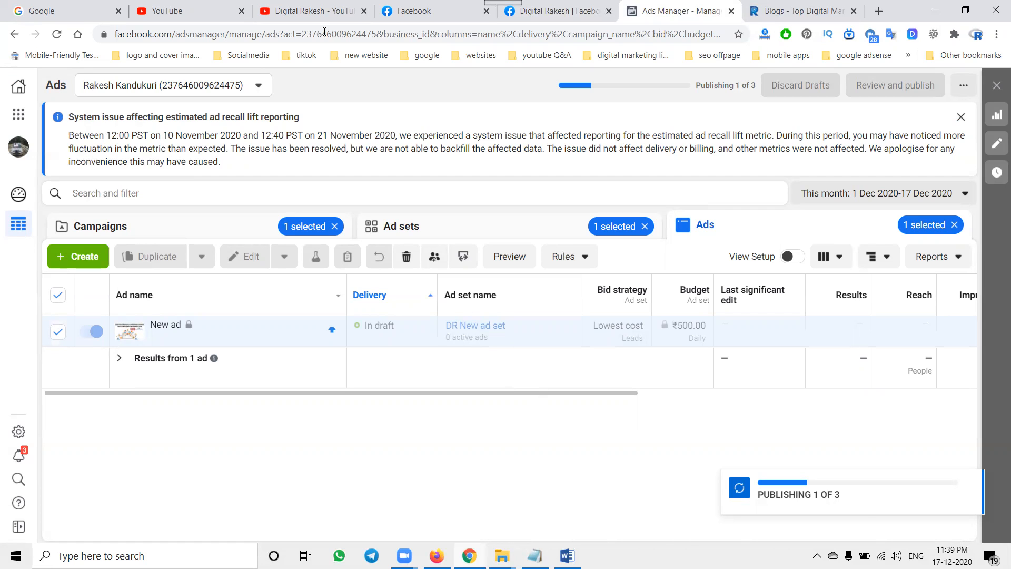
click(309, 14)
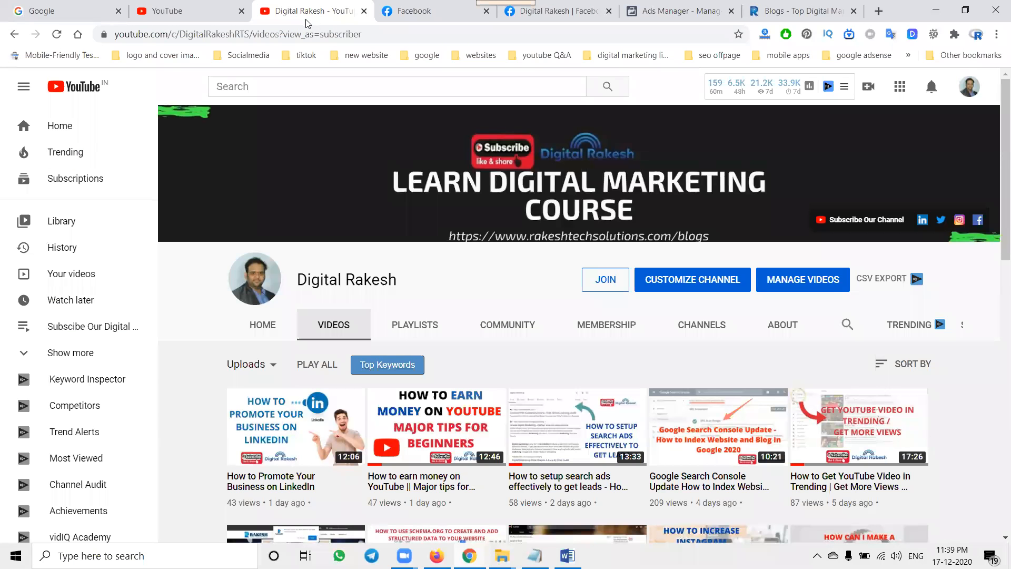